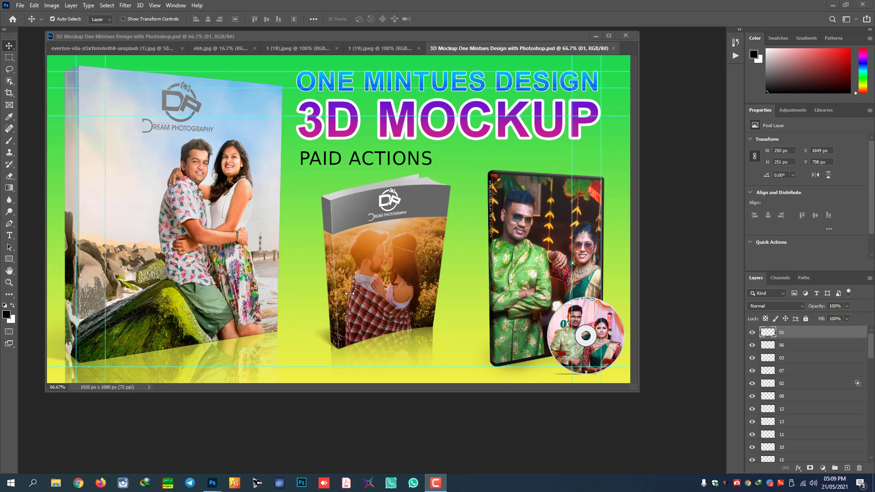
- Close the 3D mockup document and look through the remaining open couple photos
left_click(613, 48)
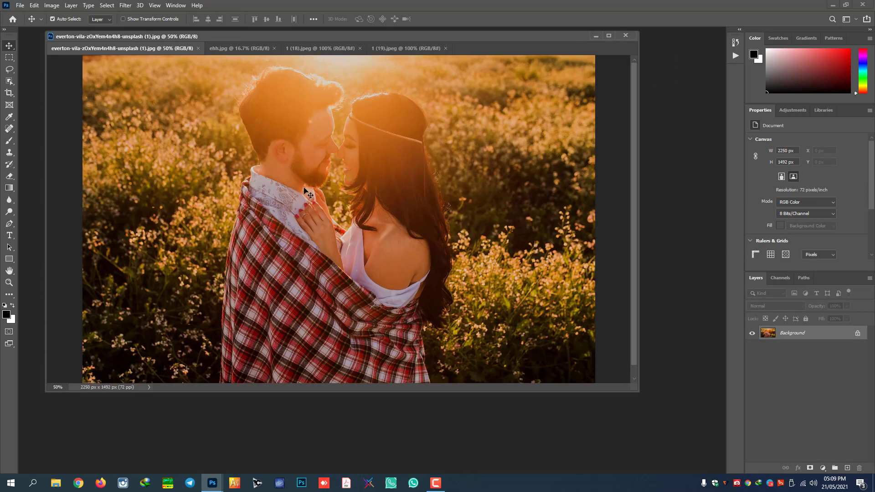
left_click(210, 48)
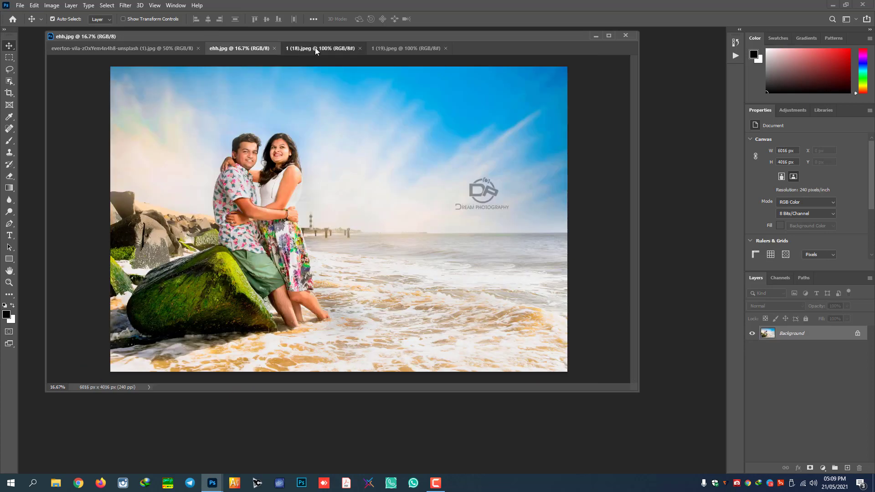
left_click(316, 48)
left_click(394, 48)
left_click(231, 47)
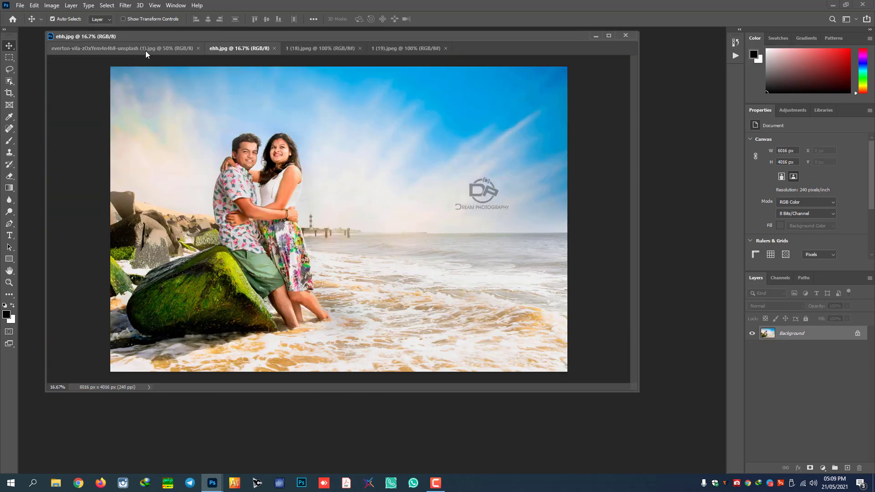
left_click(146, 51)
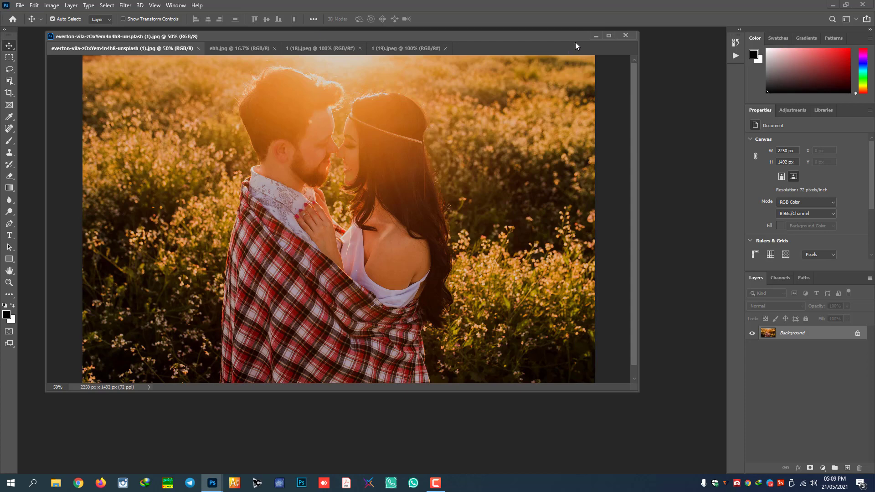
- Minimize the photo window and bring up the list of loaded action sets
left_click(593, 36)
left_click(735, 56)
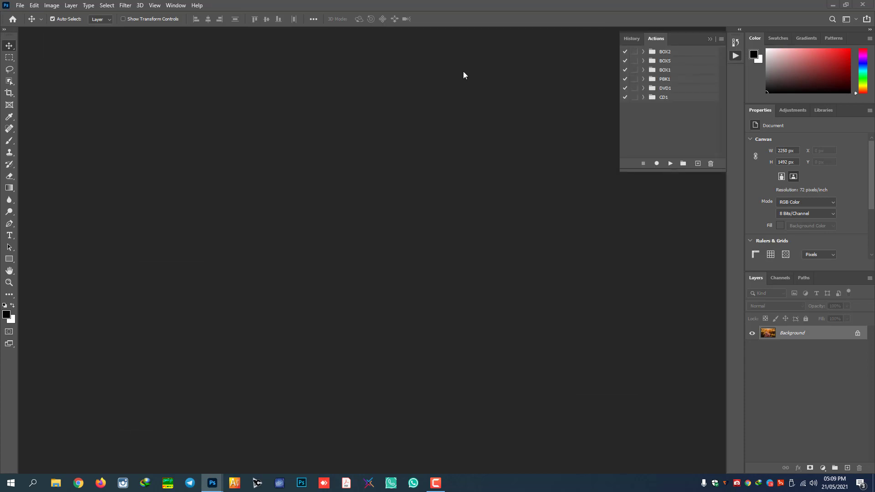
left_click(643, 53)
left_click(643, 52)
- Load the CRD3 action set from the Gift & Member Cards folder
left_click(721, 39)
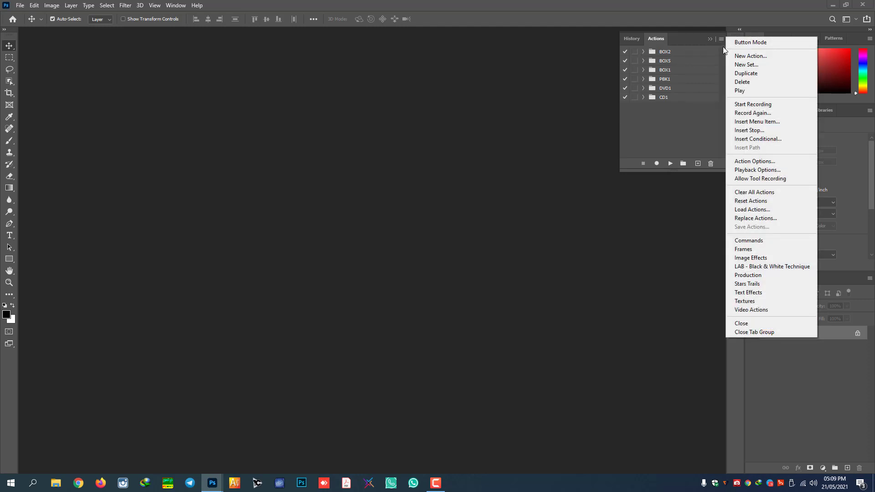
left_click(752, 209)
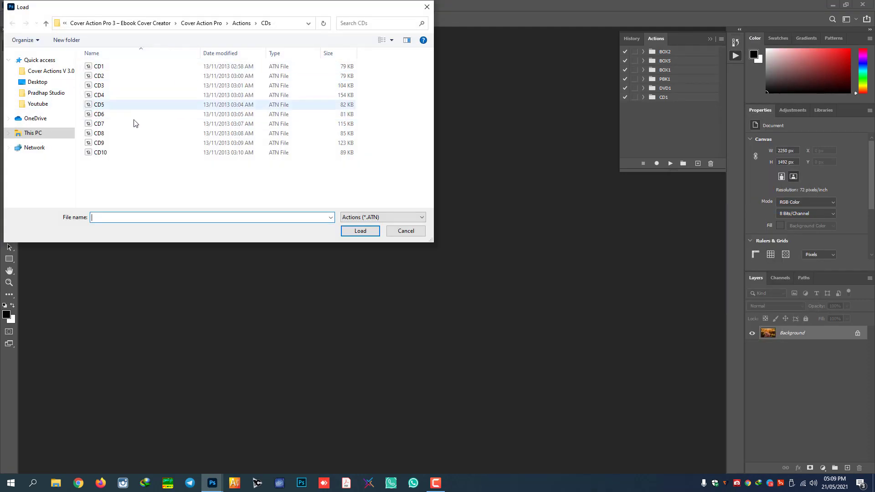
left_click(241, 23)
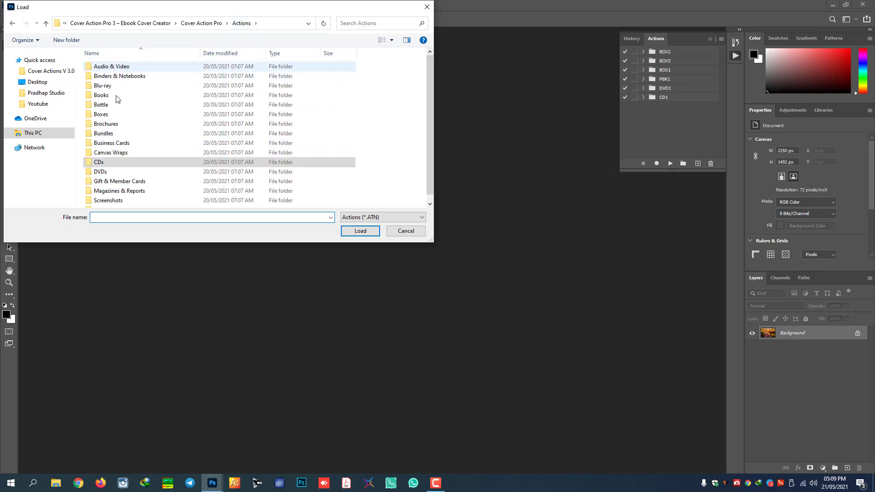
left_click(113, 182)
double_click(113, 182)
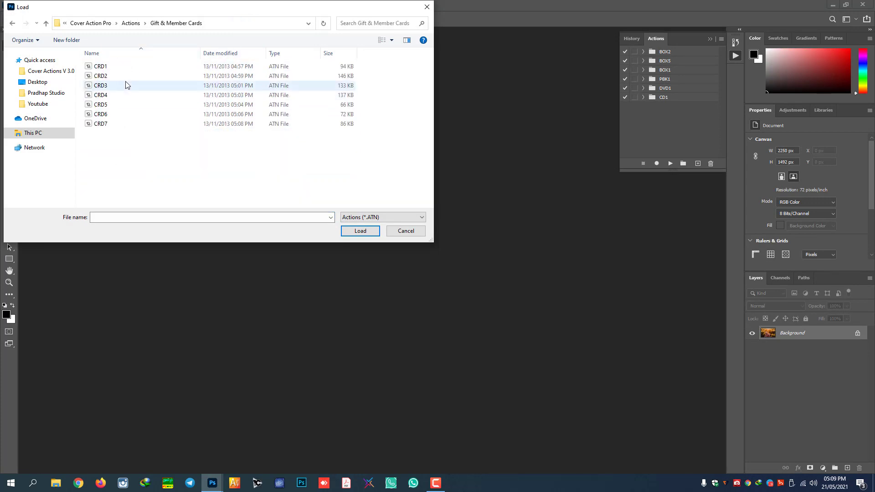
left_click(125, 85)
left_click(342, 229)
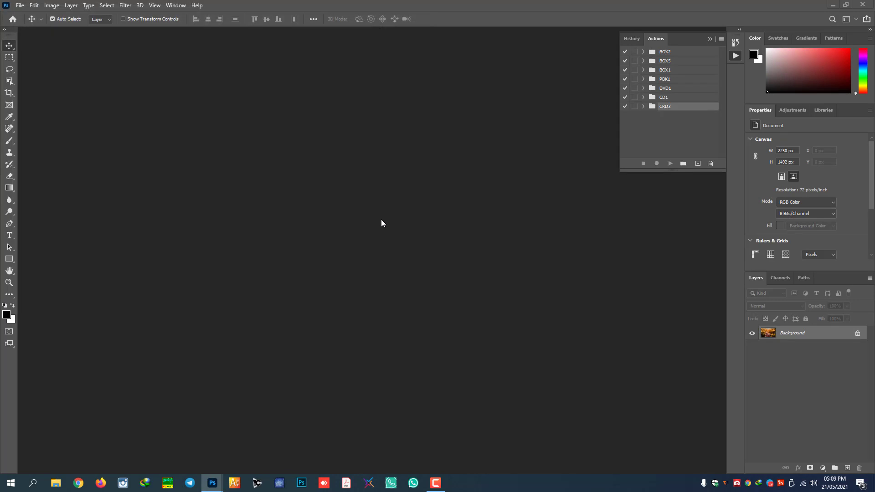
- Examine which actions the CRD3, BOX2 and BOX5 sets contain
left_click(643, 107)
left_click(643, 107)
left_click(643, 52)
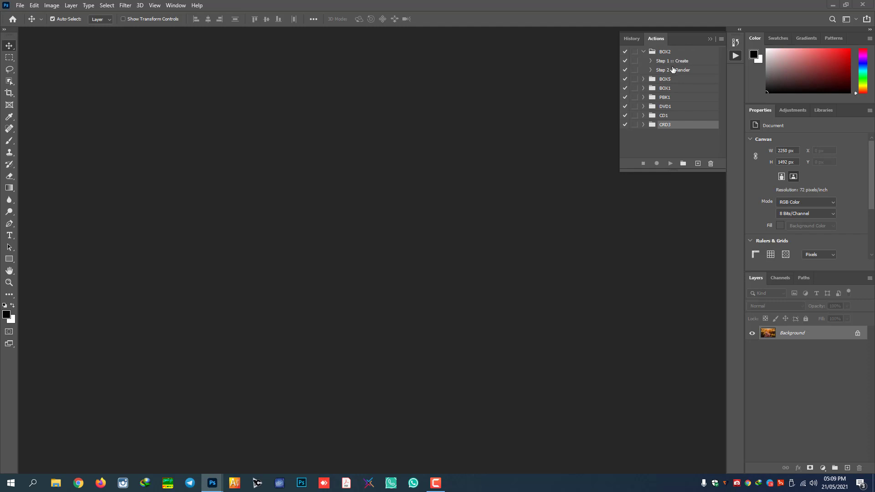
left_click(642, 52)
left_click(643, 61)
left_click(643, 61)
- Play the Step 1 :: Create action of the BOX2 set and enlarge the new template's window
left_click(643, 52)
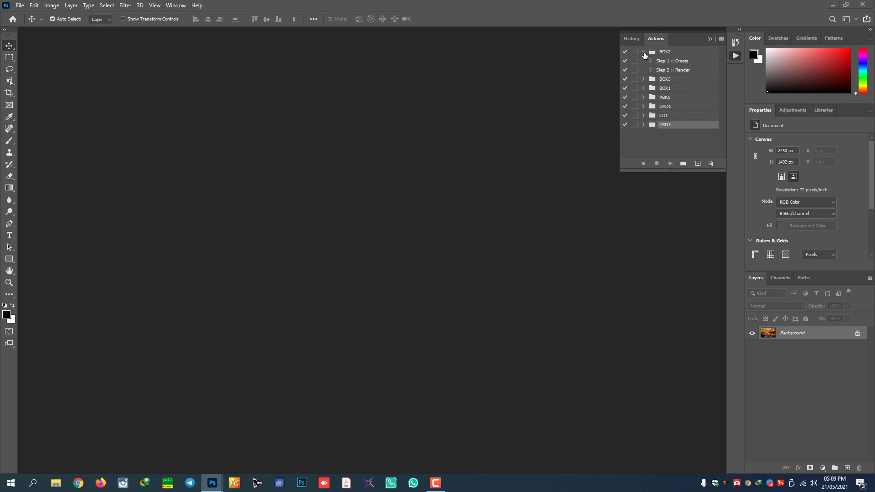
left_click(667, 65)
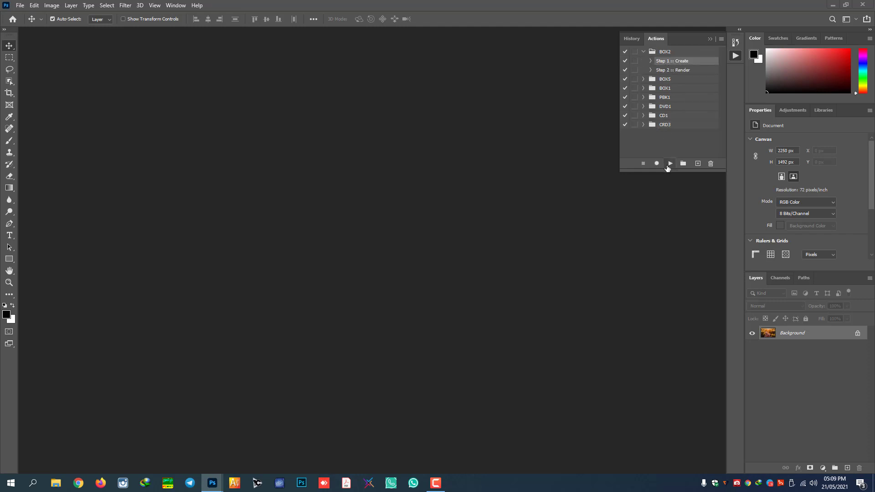
left_click(668, 164)
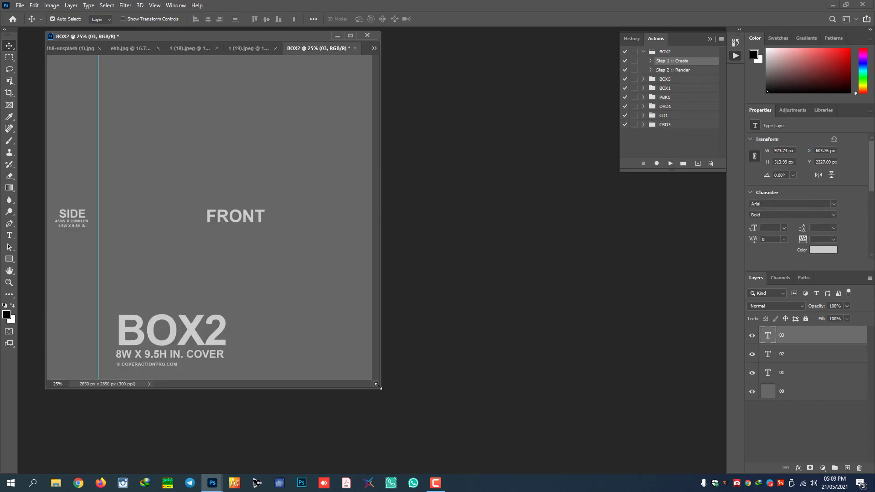
left_click_drag(377, 385, 566, 458)
- Delete the FRONT, BOX2 title and SIDE text layers from the BOX2 template
left_click(326, 258)
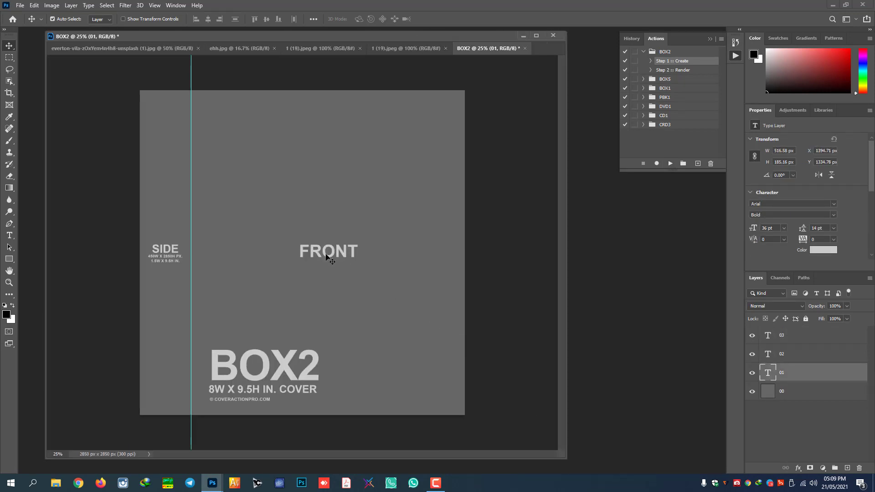
right_click(323, 253)
left_click(342, 260)
key("Delete")
left_click(304, 367)
key("Delete")
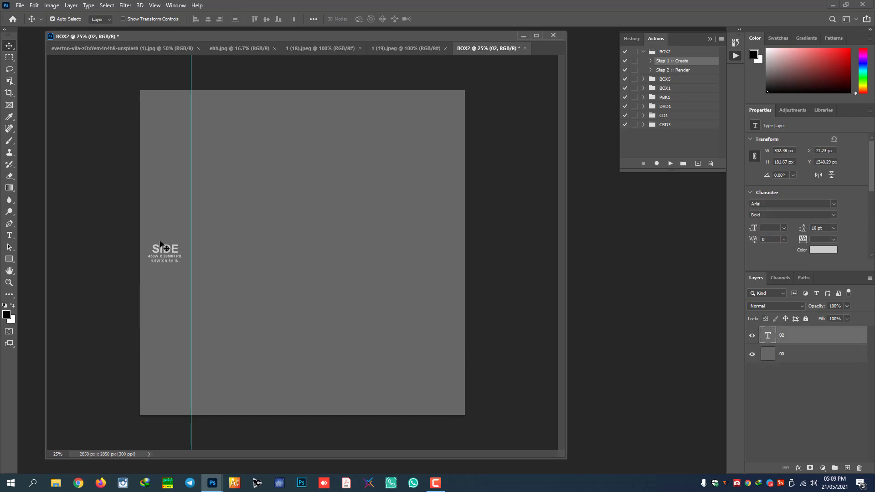
left_click(162, 248)
key("Delete")
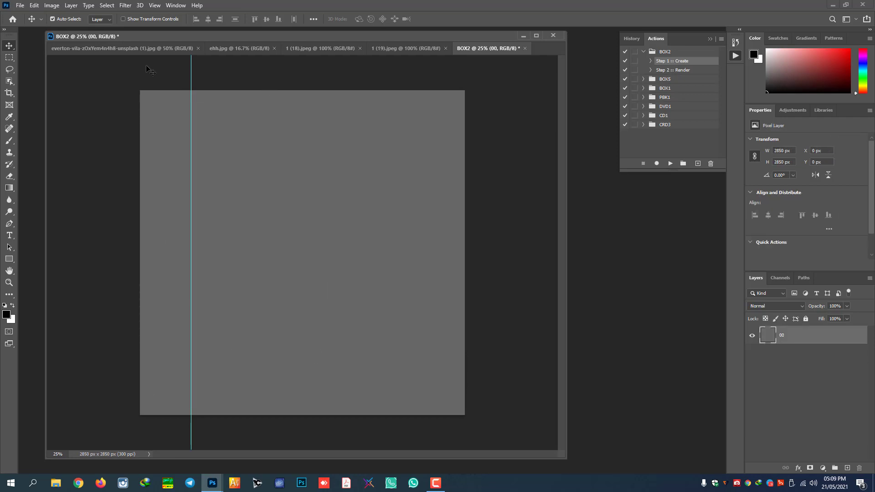
- Float the BOX2 template in its own window and copy the ehh.jpg beach photo into it
left_click(121, 49)
left_click(231, 48)
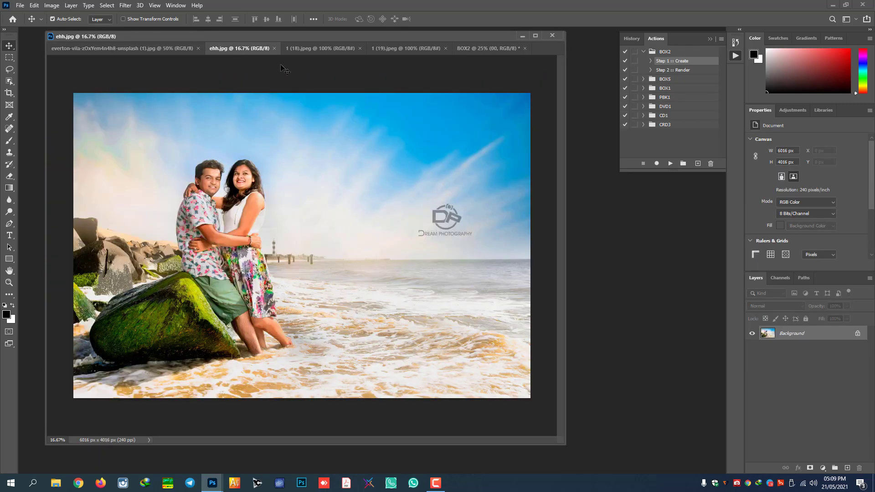
left_click_drag(486, 49, 368, 55)
left_click(208, 176)
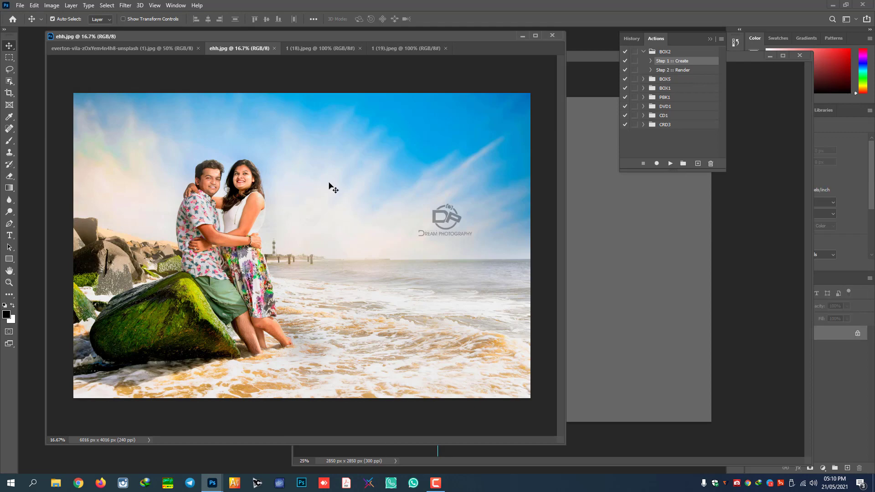
left_click(599, 276)
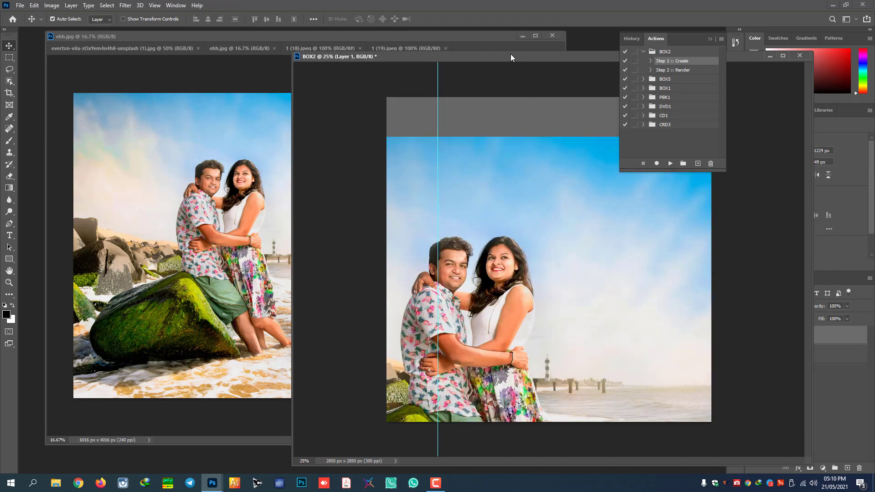
- Position the beach photo so it fills the whole BOX2 canvas with the couple on the front cover area
left_click_drag(510, 57, 279, 61)
left_click_drag(305, 292, 374, 230)
left_click_drag(318, 249, 331, 250)
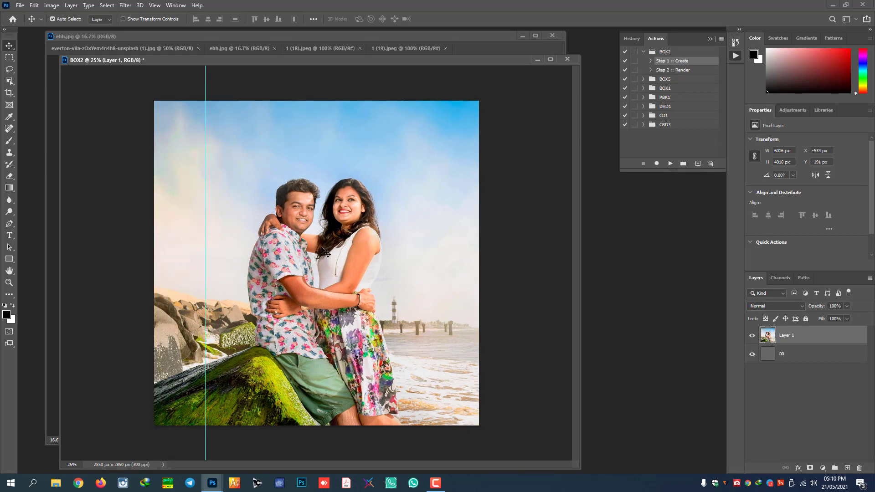
- Open DP White.png from the Chennai Class folder on drive D and float it in its own window
left_click(18, 5)
left_click(32, 25)
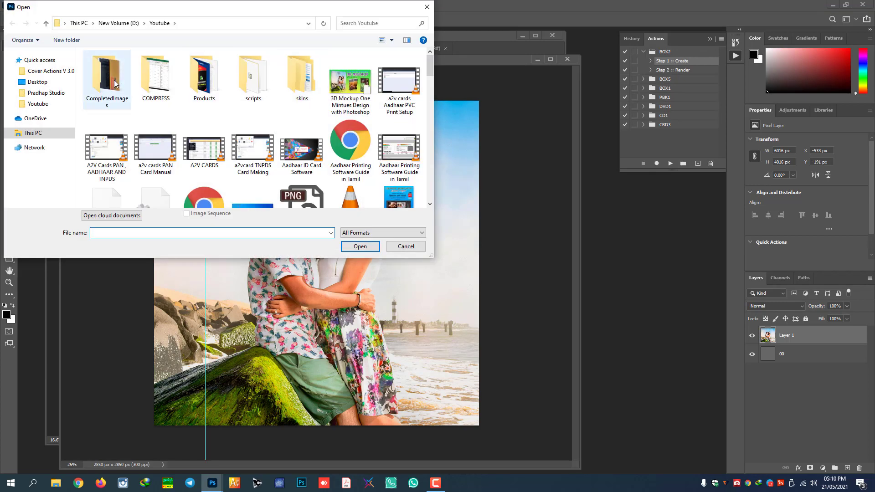
left_click(55, 134)
double_click(238, 159)
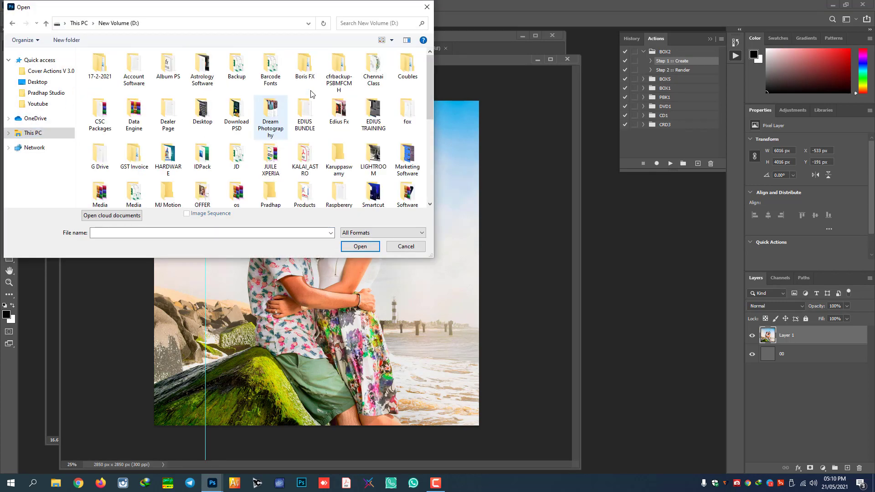
double_click(365, 75)
scroll(266, 151, "down", 3)
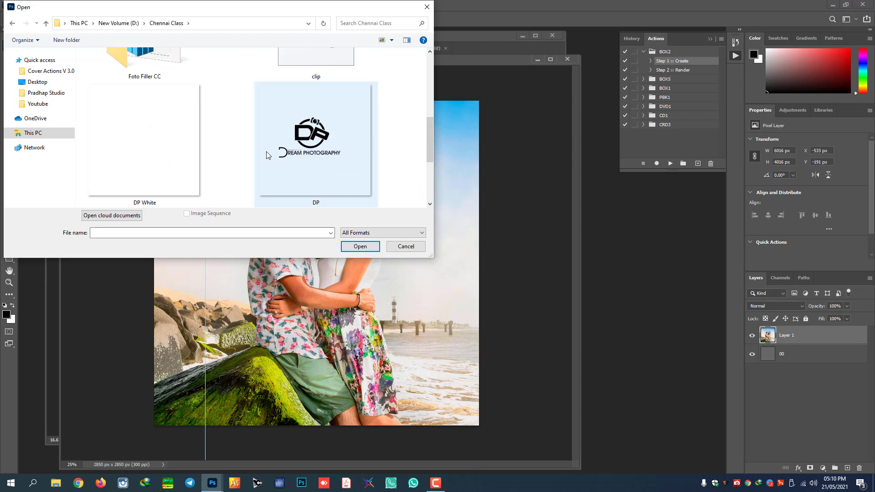
left_click(201, 168)
left_click(368, 248)
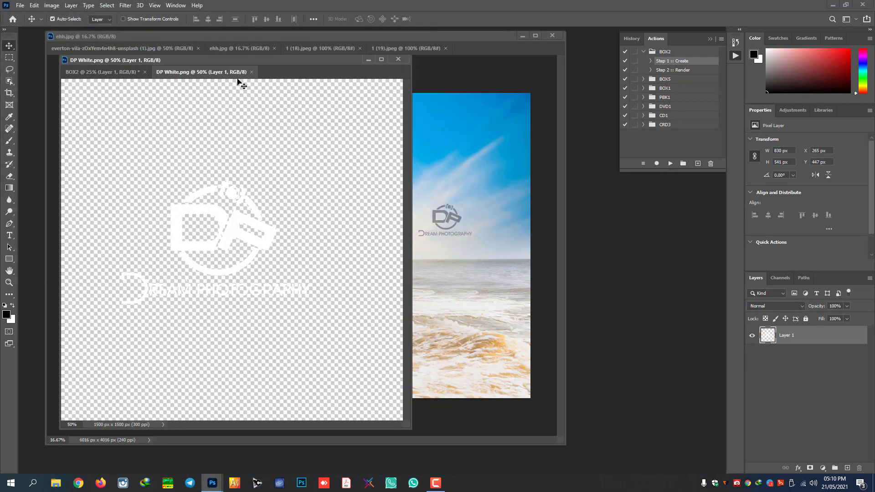
left_click_drag(238, 72, 339, 90)
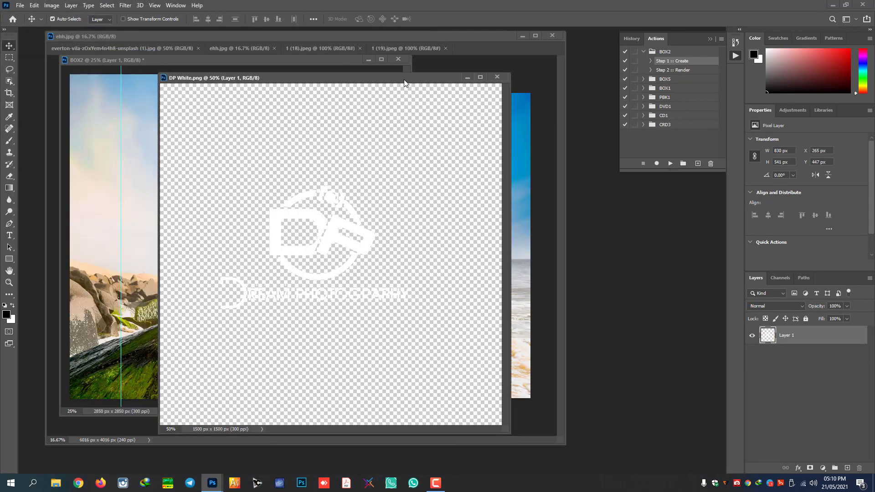
left_click_drag(404, 78, 223, 80)
- Try to copy the white Dream Photography logo from DP White.png into the BOX2 cover
left_click_drag(142, 211, 448, 203)
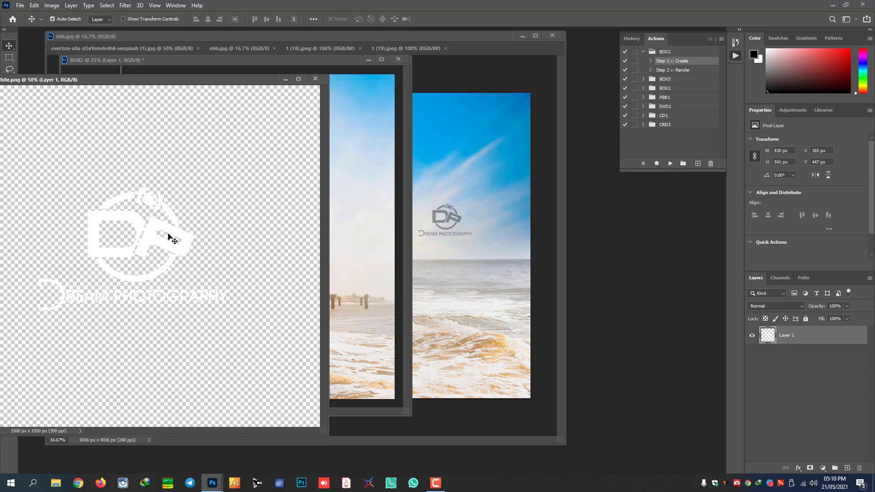
left_click_drag(212, 235, 448, 219)
left_click_drag(52, 163, 263, 360)
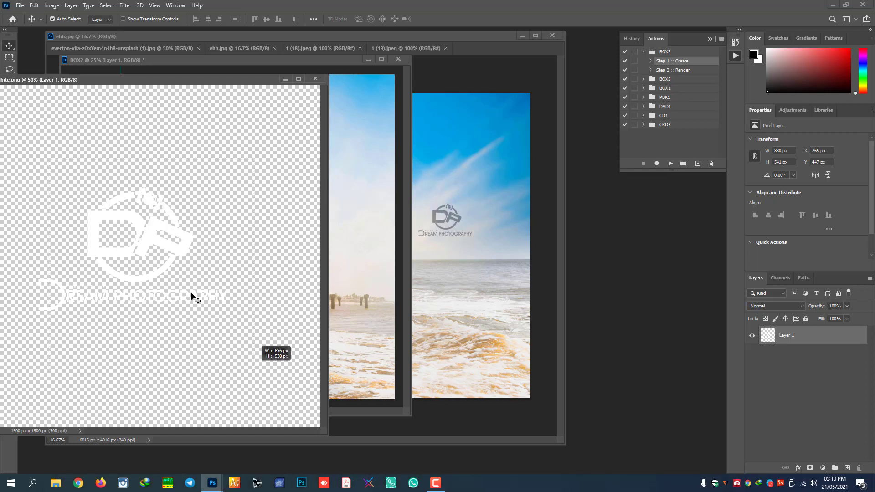
right_click(139, 229)
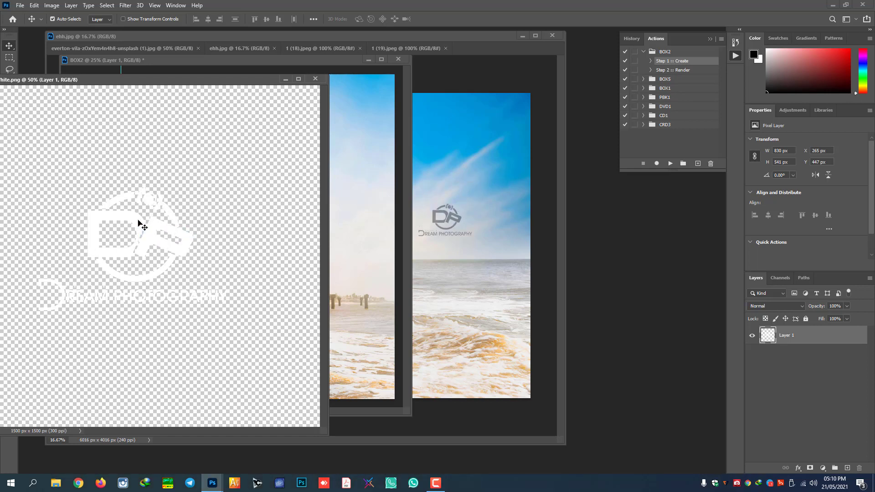
left_click_drag(140, 220, 428, 231)
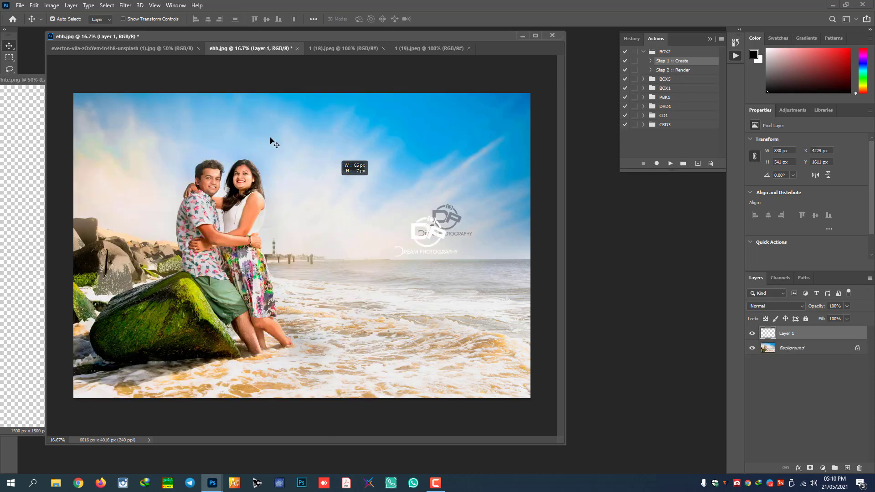
- Clear the photo window out of the way and copy the white logo from DP White.png into the BOX2 cover
left_click(428, 49)
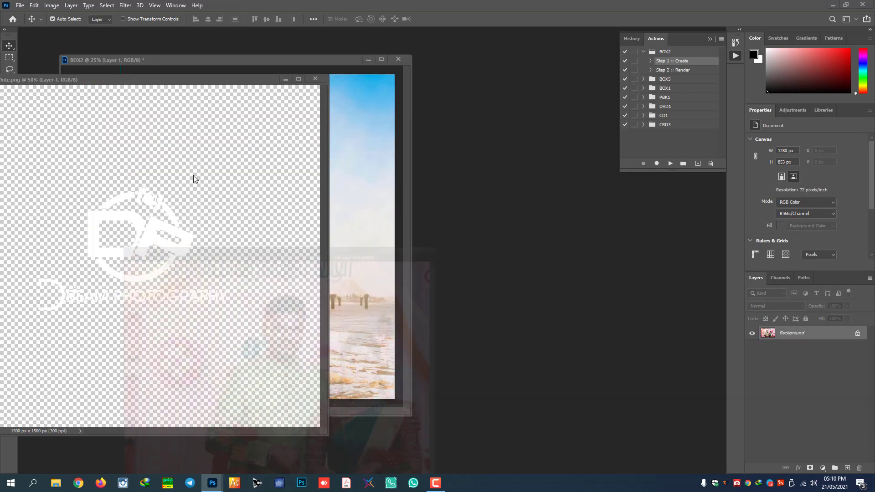
left_click_drag(206, 81, 580, 96)
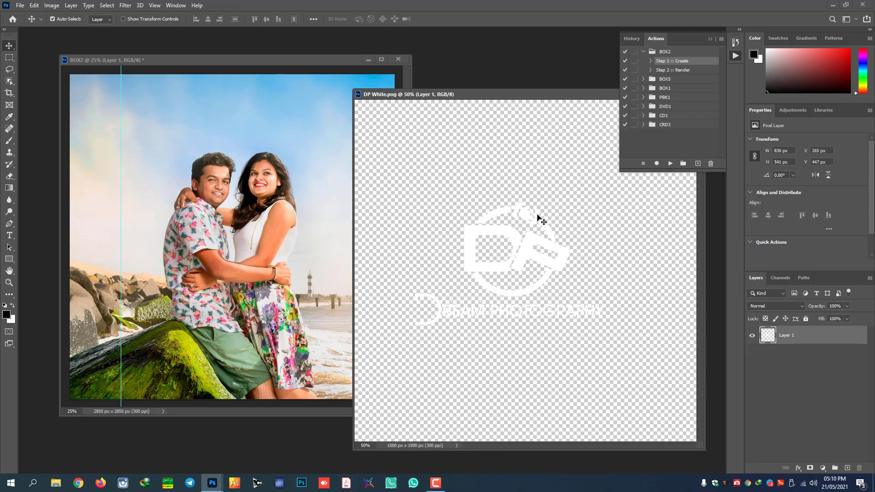
right_click(500, 230)
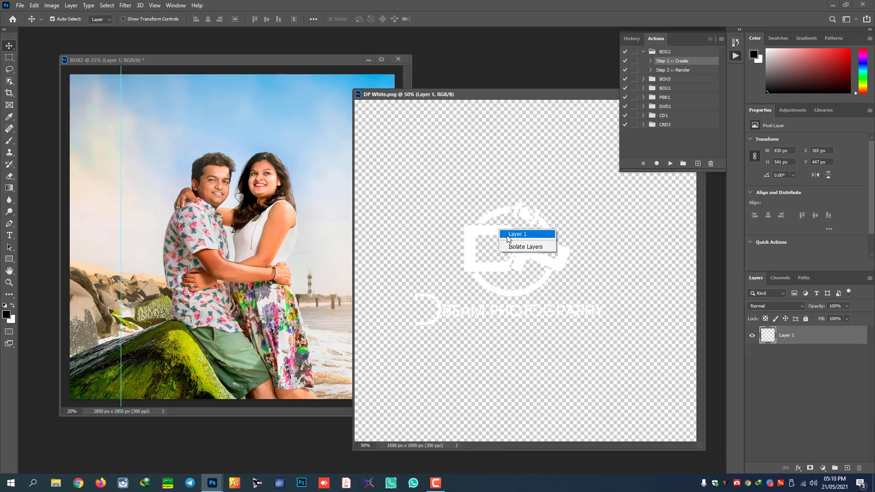
left_click(500, 233)
left_click_drag(499, 233, 236, 190)
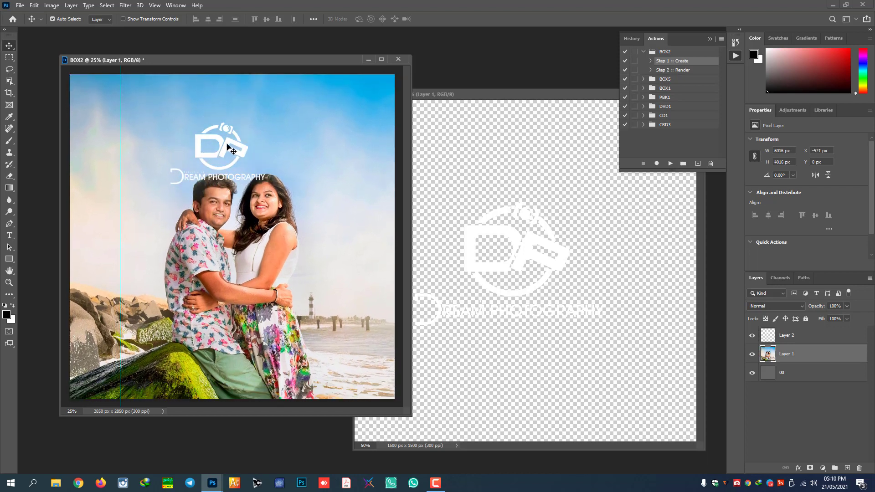
- Move the white logo into the sky above the couple, and bring the DP White.png window to the front
right_click(228, 145)
left_click(237, 149)
left_click_drag(225, 143, 257, 114)
left_click(521, 95)
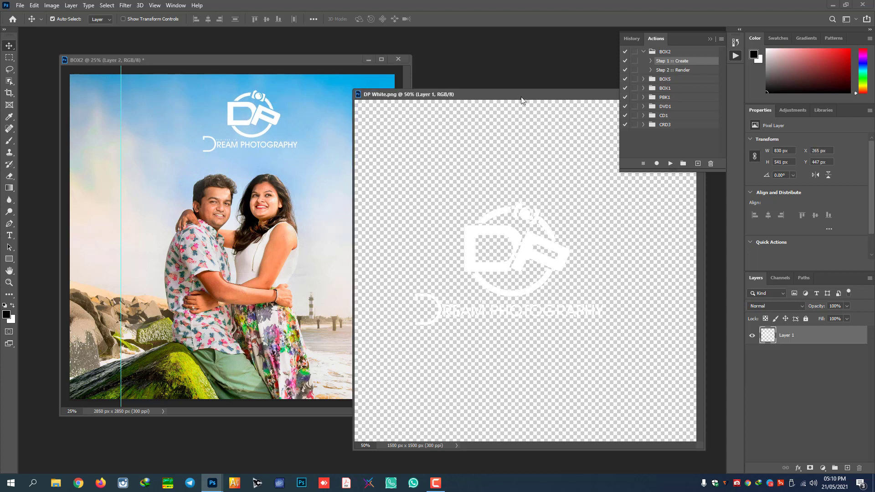
- Close DP White.png and shift the BOX2 cover window slightly for a clear view
left_click_drag(521, 95, 379, 65)
left_click(441, 62)
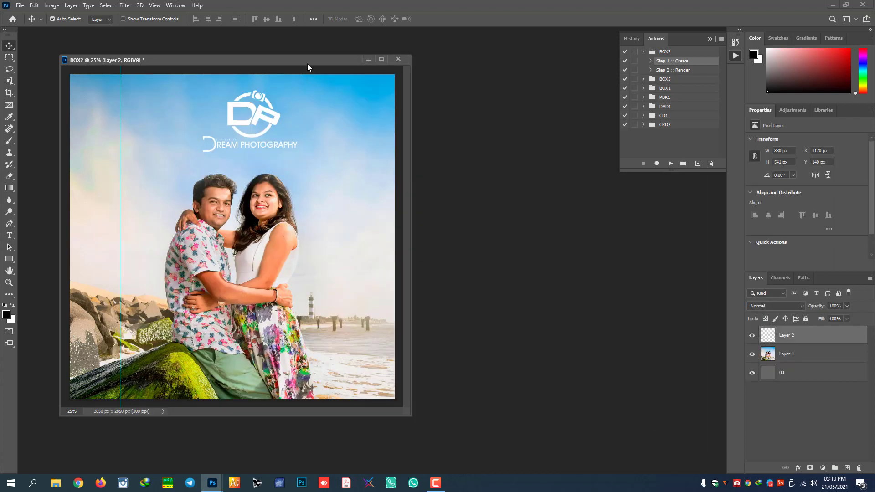
left_click_drag(324, 62, 361, 64)
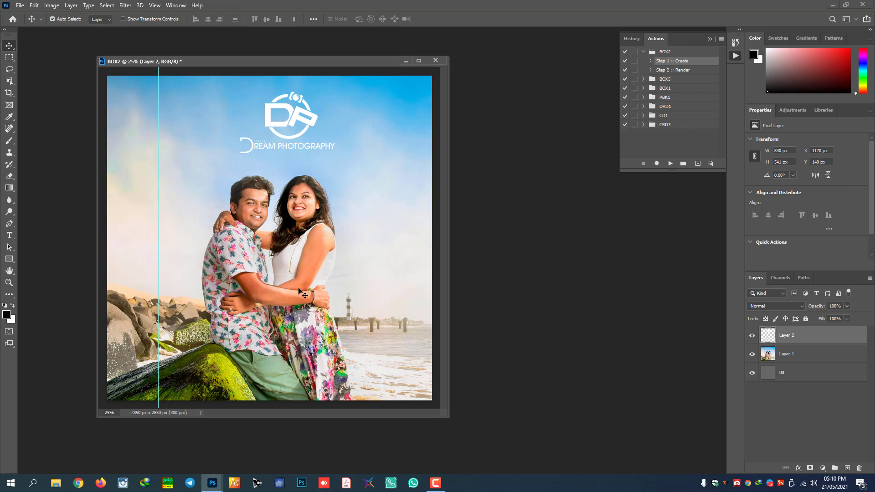
- Run the BOX2 set's Step 2 :: Render action on the cover and view the rendered box at full window size
left_click(674, 72)
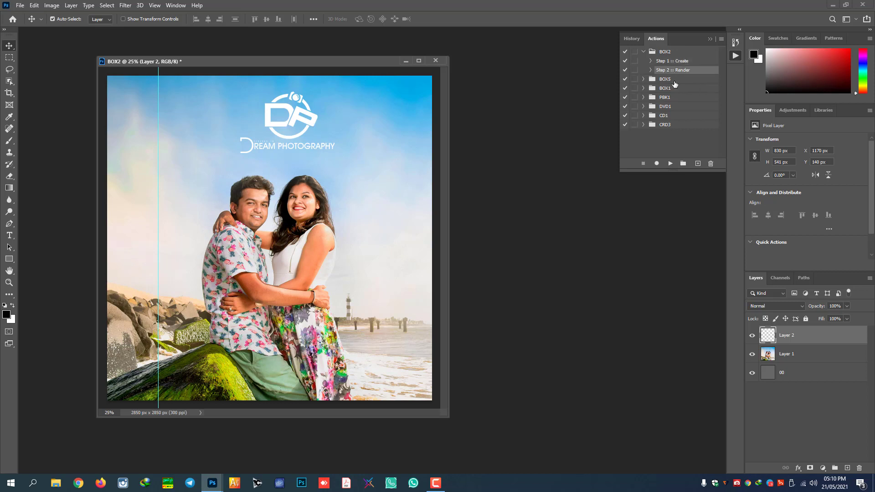
left_click(671, 164)
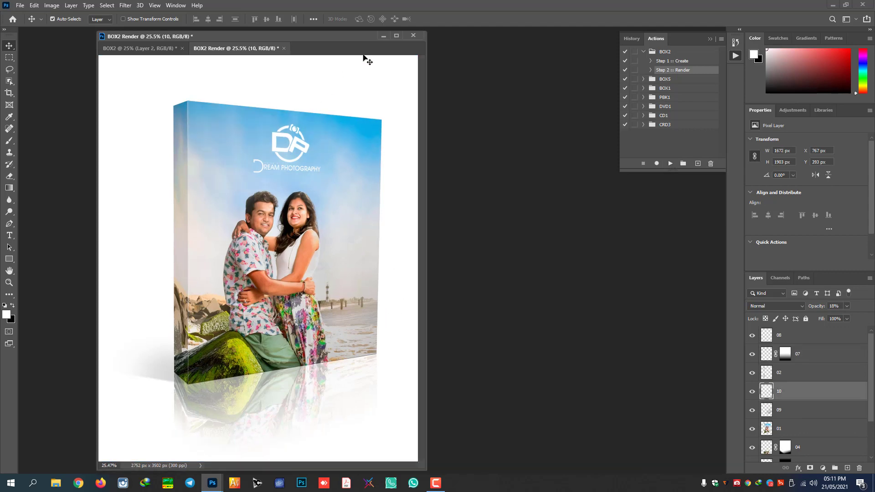
left_click(397, 36)
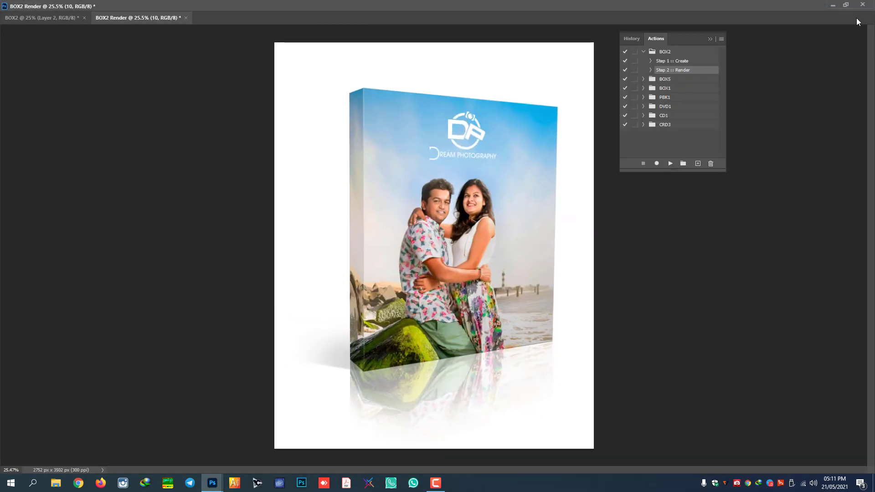
left_click(845, 6)
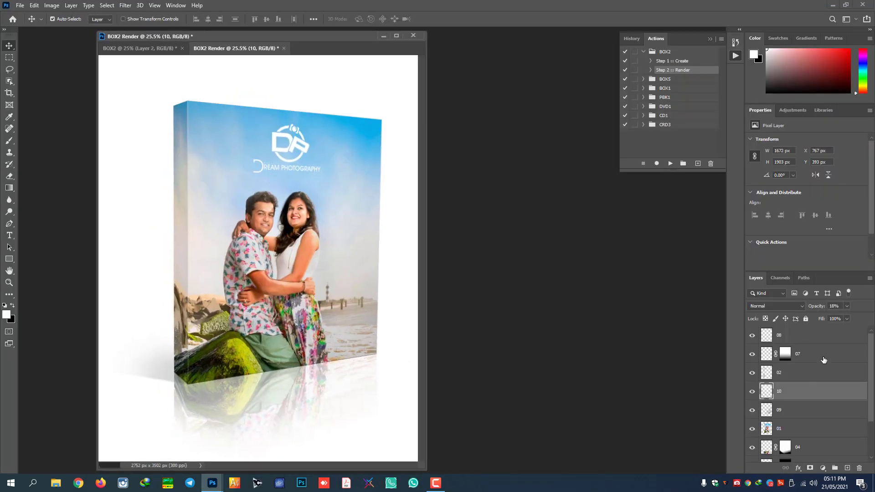
- Set layer 08's opacity to 21%, and toggle layer 04 off and on to check the box's front reflection
left_click(774, 336)
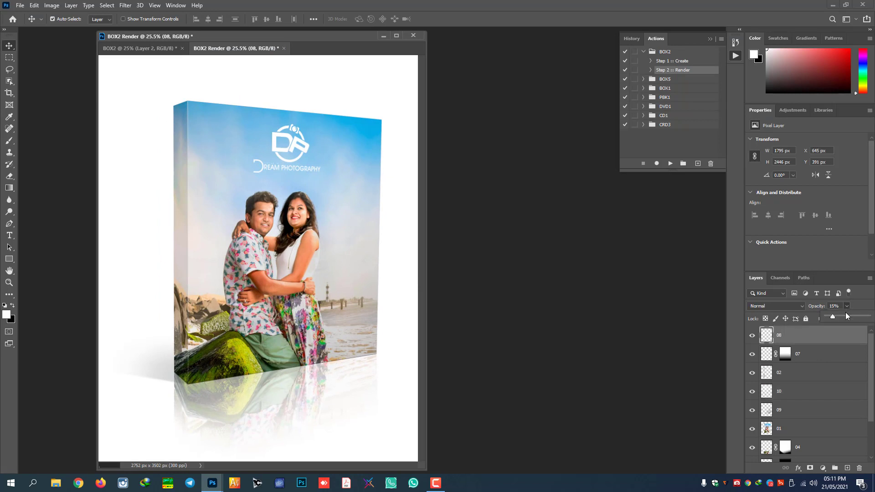
left_click(835, 315)
left_click(752, 448)
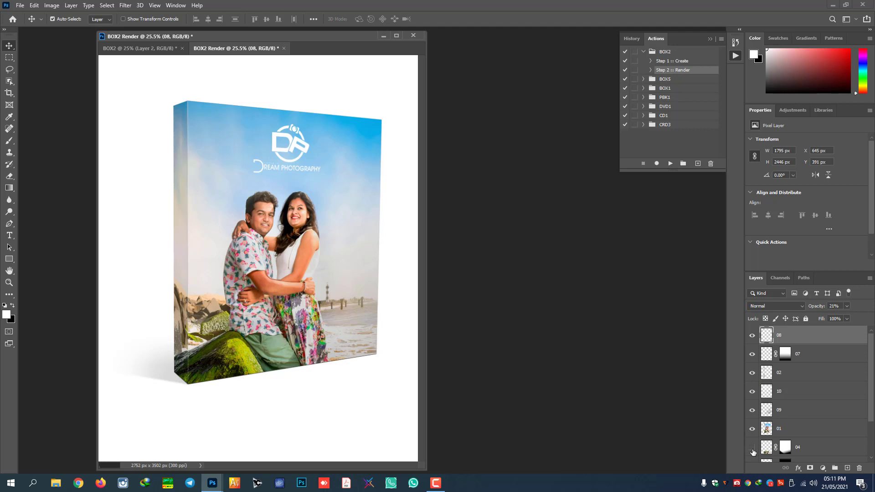
left_click(752, 448)
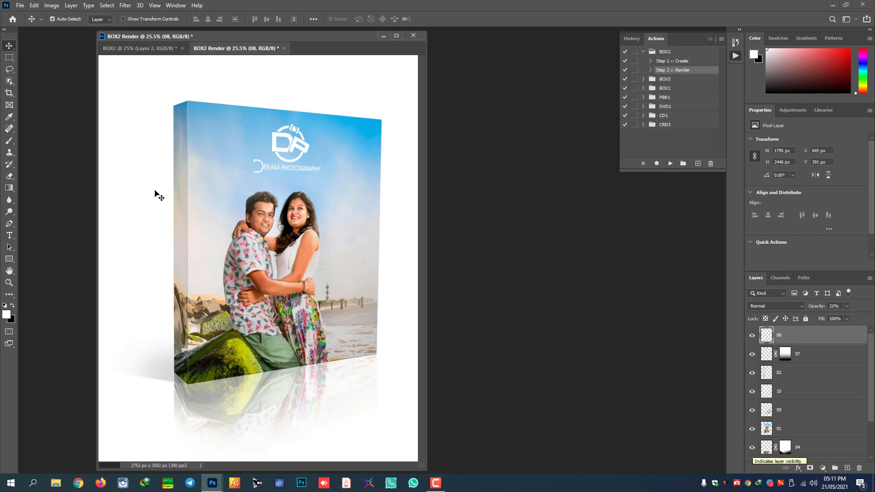
- Compare the flat BOX2 cover with its render, and examine the rendered box's logo, edges and reflection up close
left_click(139, 48)
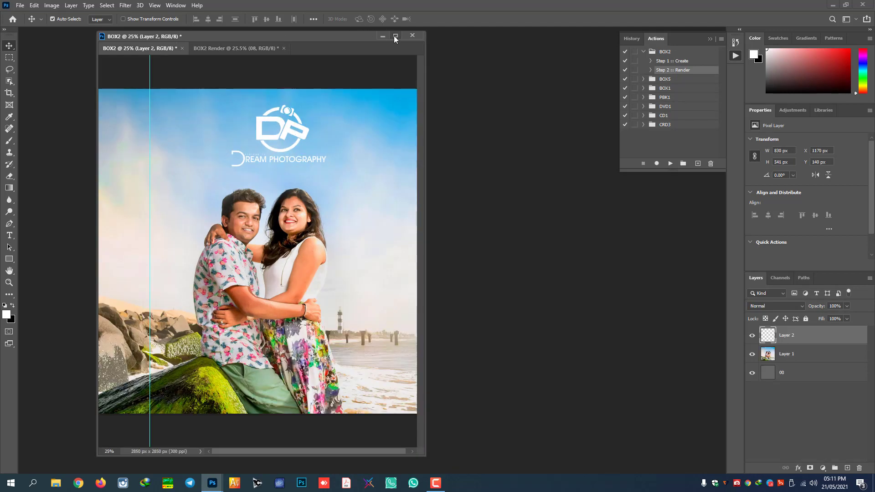
left_click(395, 36)
left_click(160, 18)
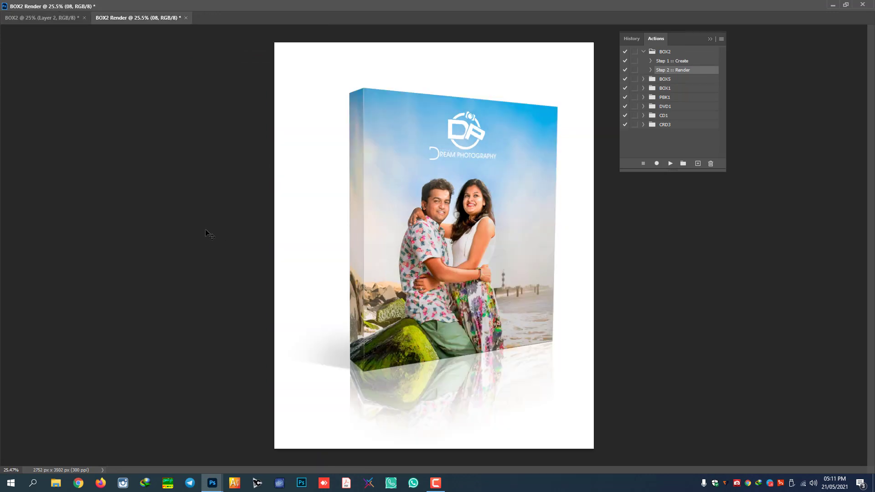
key("ctrl+plus")
key("ctrl+plus")
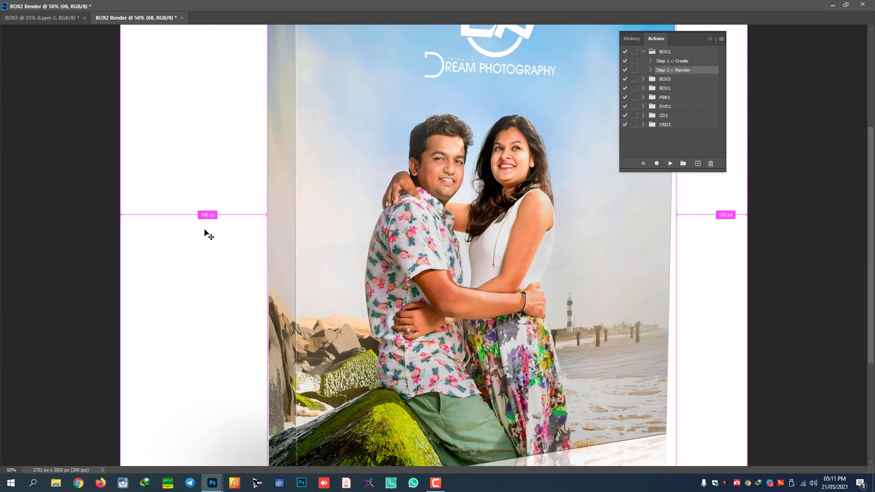
scroll(487, 390, "up", 1)
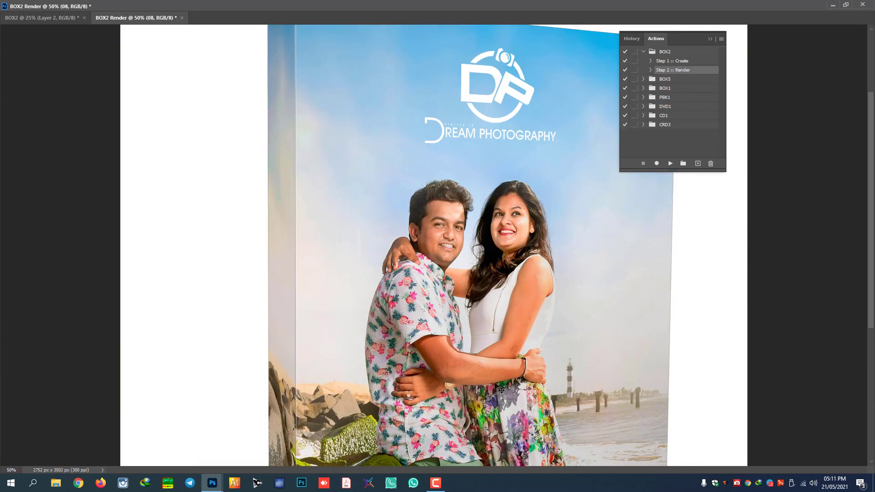
scroll(496, 387, "down", 5)
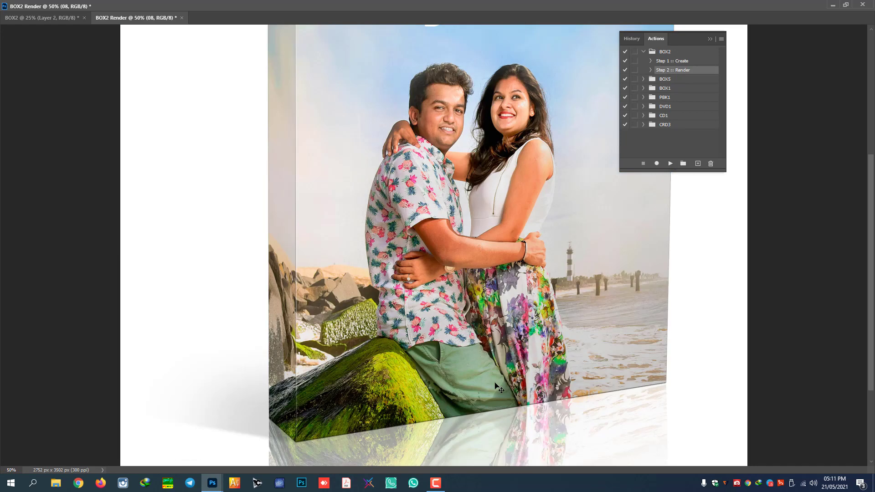
scroll(498, 388, "up", 2)
key("ctrl+minus")
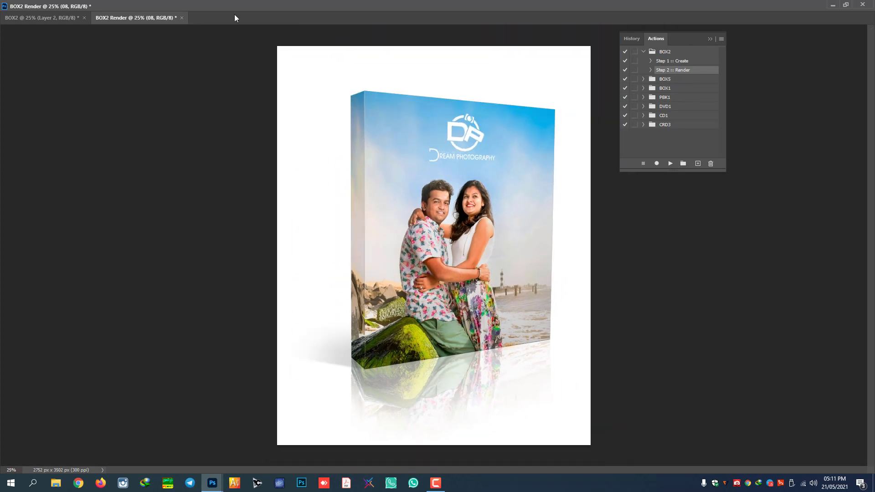
- Close the BOX2 Render and BOX2 documents without saving either one
left_click(182, 17)
left_click(439, 179)
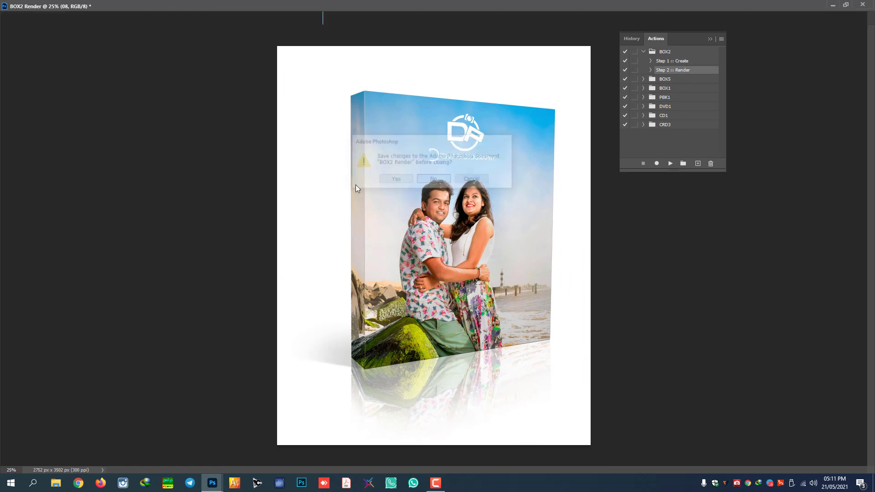
left_click(861, 4)
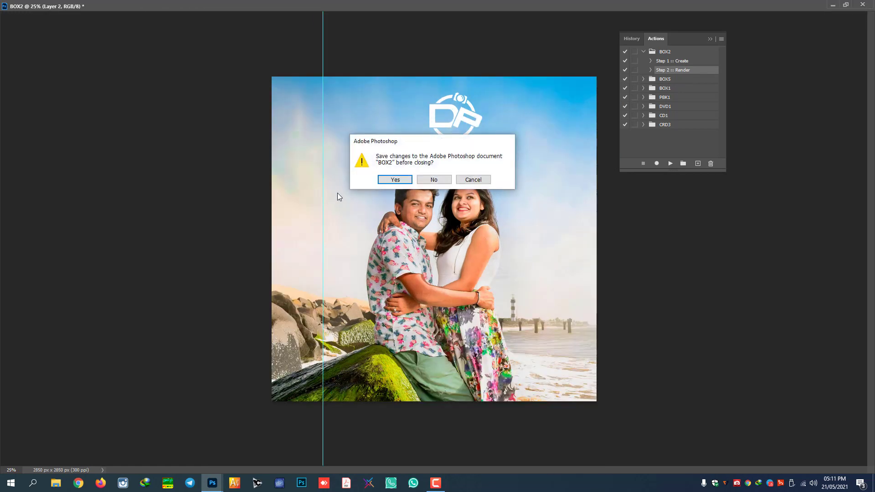
left_click(436, 182)
- Collapse the BOX2 action set and run Step 1 :: Create from the PBK1 set to generate its cover template
left_click(643, 51)
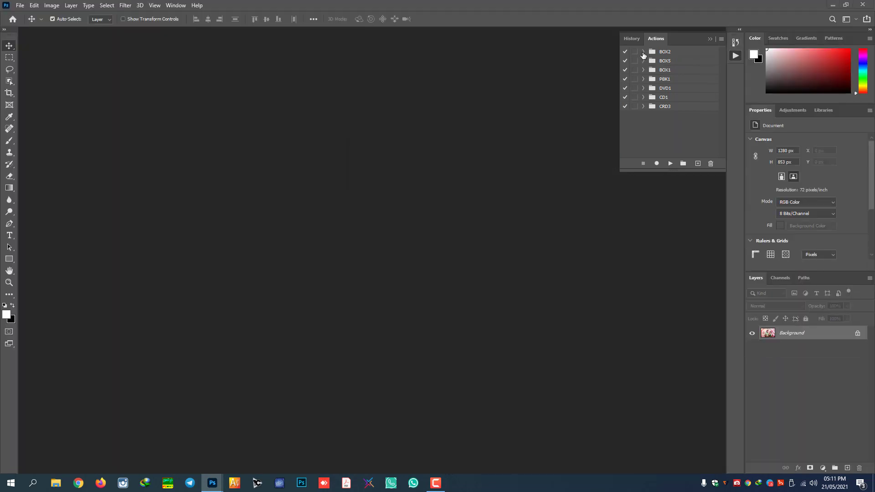
left_click(642, 79)
left_click(673, 92)
left_click(670, 164)
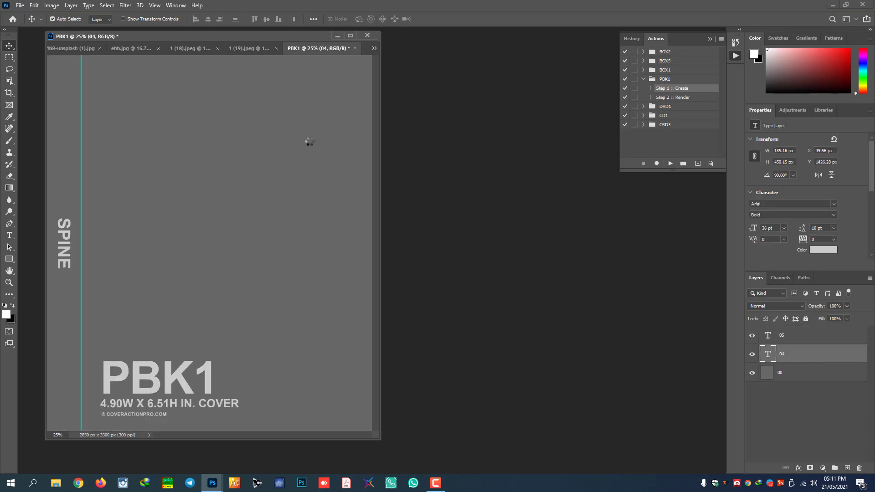
- Float the PBK1 template in its own window and copy the sunset meadow couple photo into it
left_click_drag(323, 50, 437, 50)
left_click(80, 47)
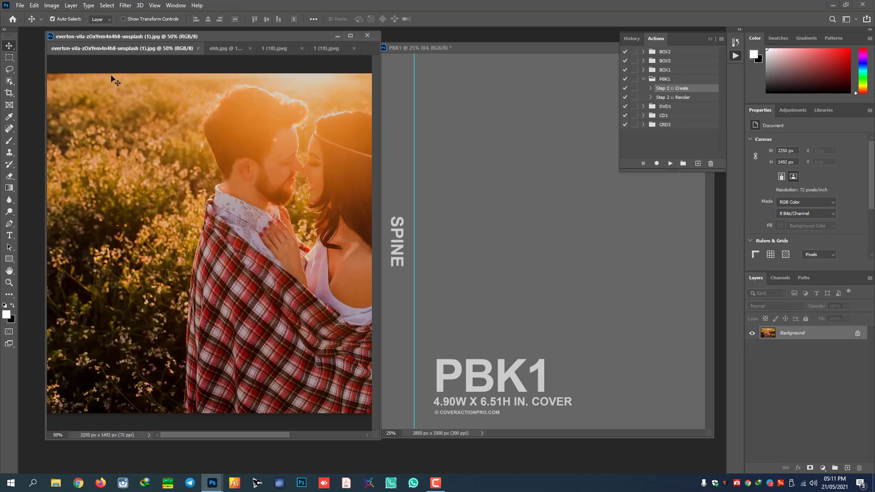
left_click_drag(284, 177, 501, 190)
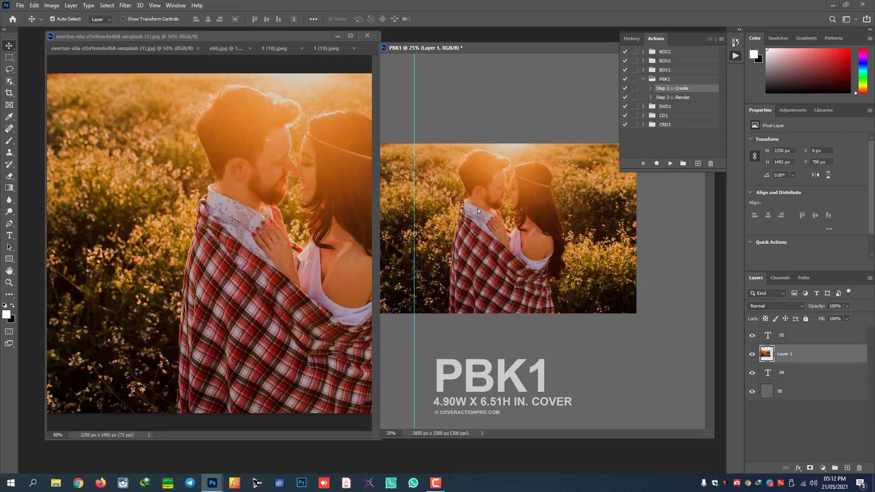
- Enlarge the couple photo to span the PBK1 cover's width and shift it so the couple sits near the middle
key("ctrl+t")
left_click_drag(636, 313, 777, 480)
left_click_drag(639, 351, 591, 350)
key("Return")
- Clear the source photo window out of the way and delete the PBK1 title text from the cover
left_click_drag(310, 36, 292, 48)
left_click(307, 36)
left_click(432, 42)
right_click(360, 318)
right_click(359, 373)
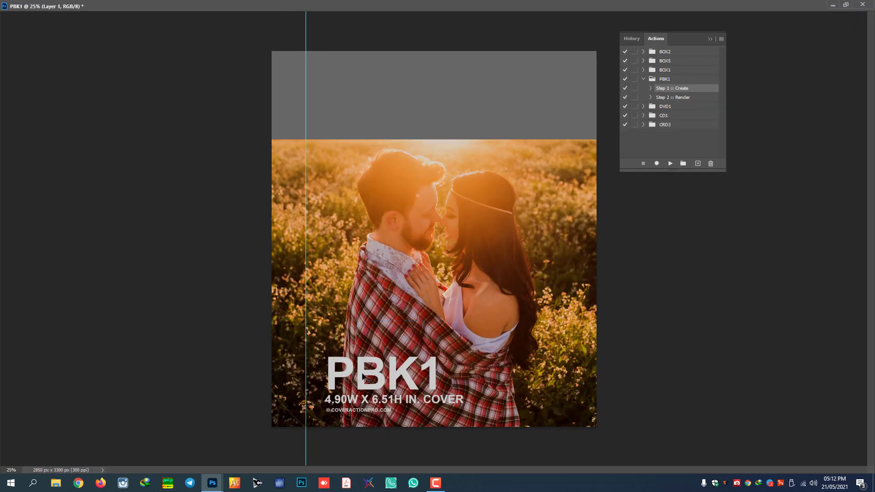
left_click(365, 376)
key("Delete")
- Enlarge the couple photo further from its upper corner, leaving a grey band across the cover above it
right_click(409, 246)
left_click(421, 253)
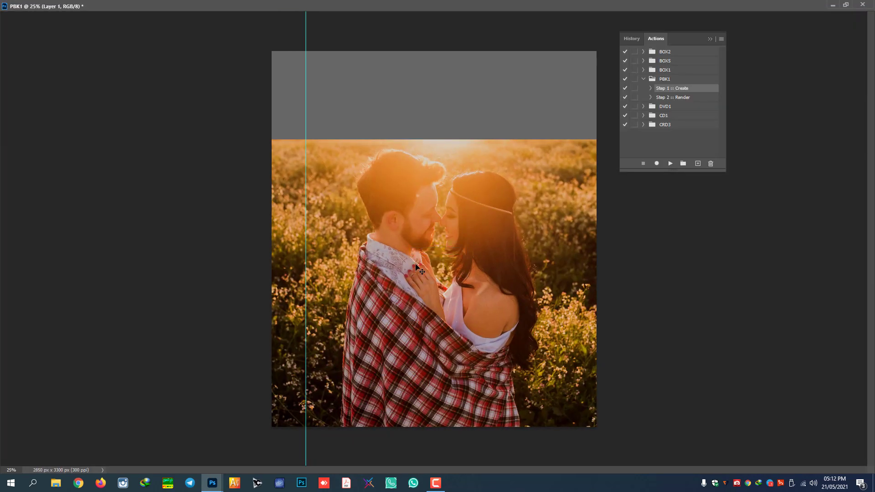
left_click_drag(415, 266, 416, 267)
key("ctrl+t")
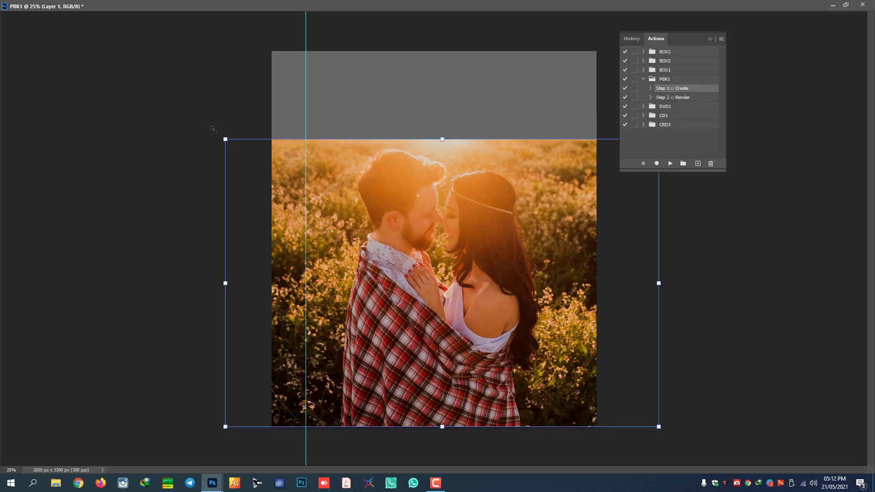
left_click_drag(225, 139, 173, 106)
key("Return")
left_click_drag(388, 192, 393, 202)
key("ctrl+e")
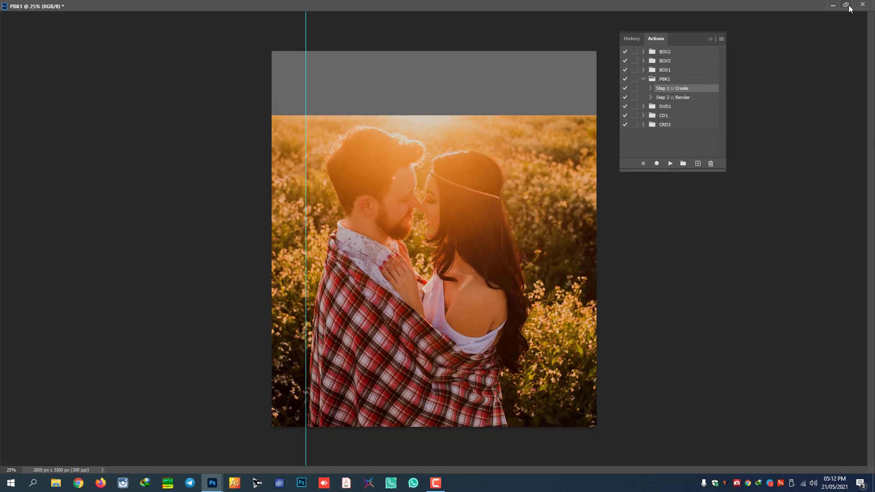
- Restore the PBK1 window and open DP White.png from the Chennai Class folder
left_click(846, 5)
left_click(17, 6)
left_click(27, 22)
scroll(219, 193, "down", 4)
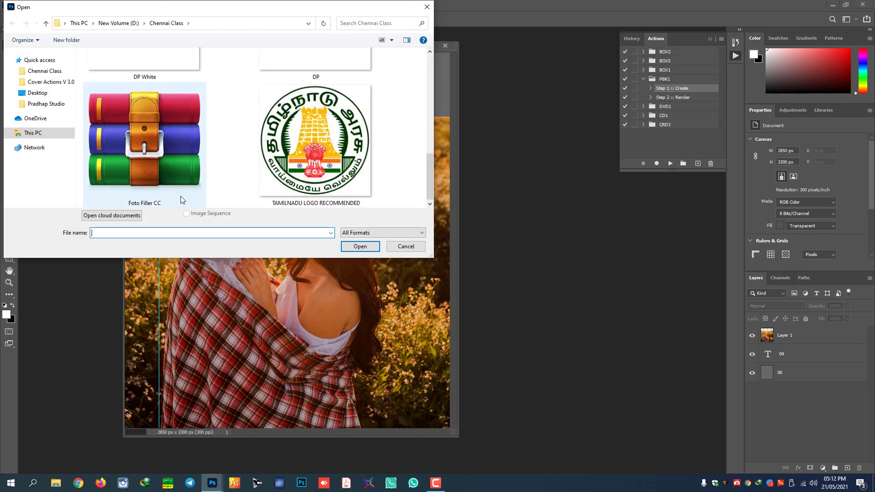
scroll(180, 196, "up", 3)
double_click(164, 143)
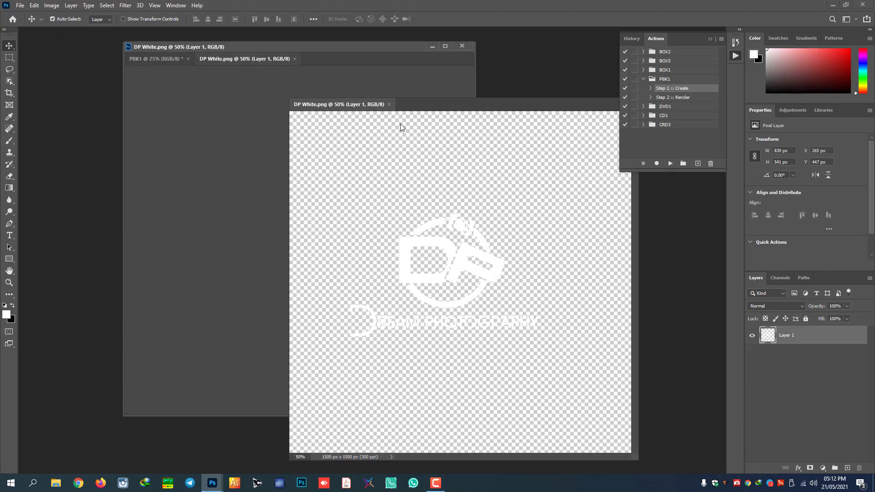
- Copy the white logo from DP White.png into the PBK1 cover's grey band and close DP White.png
left_click_drag(416, 232, 257, 75)
left_click(585, 93)
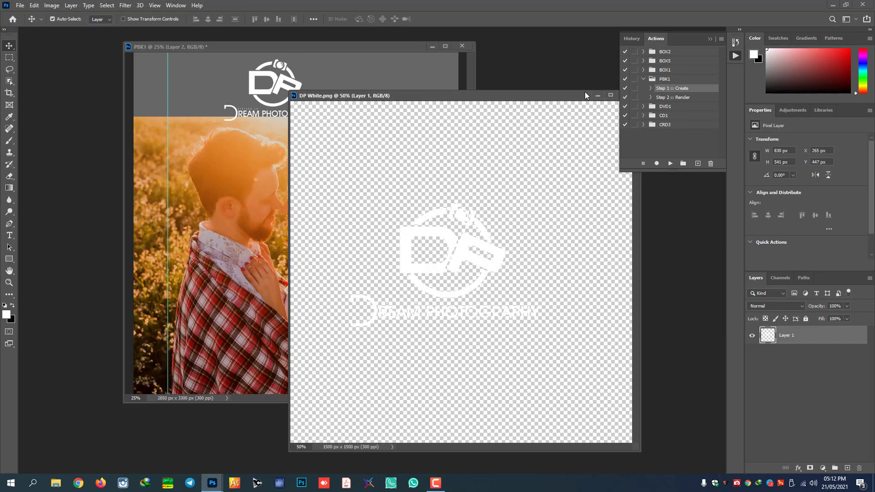
left_click_drag(585, 92, 467, 98)
left_click(509, 101)
- Move the couple photo down a little and position the white logo centrally in the grey band above it
left_click_drag(283, 88, 306, 83)
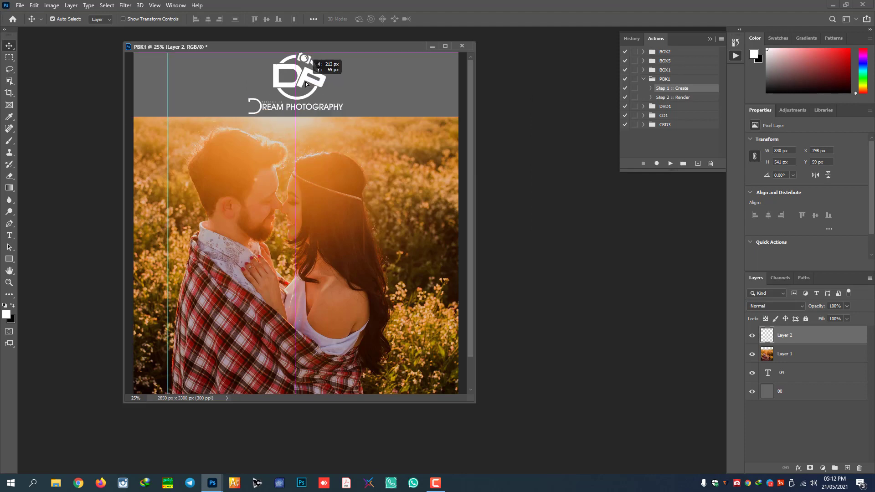
left_click(445, 46)
right_click(422, 171)
left_click(432, 177)
left_click_drag(434, 179, 434, 195)
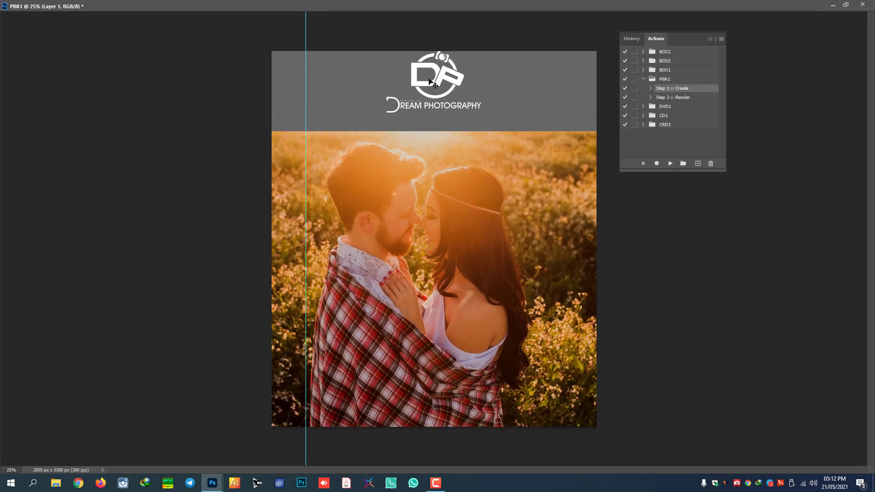
left_click_drag(430, 81, 429, 92)
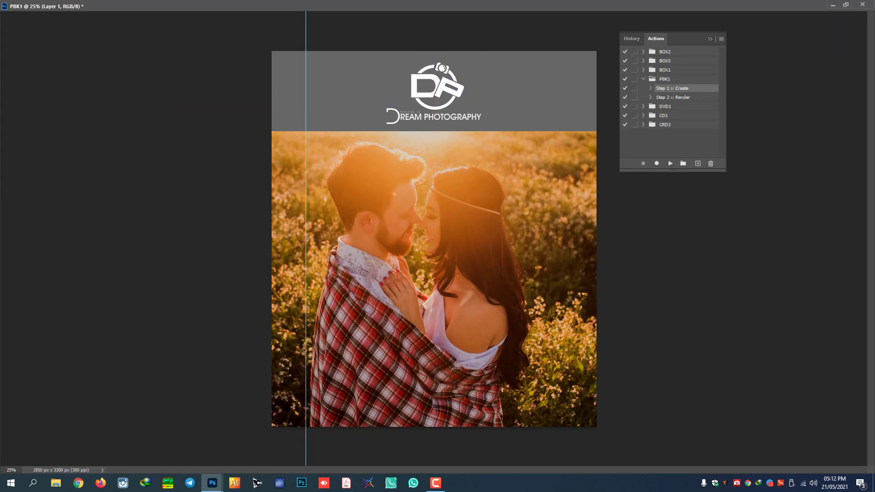
- Add the text "dp" in Arial Bold 36 pt on the grey band beside the spine guide
left_click(845, 4)
left_click(9, 235)
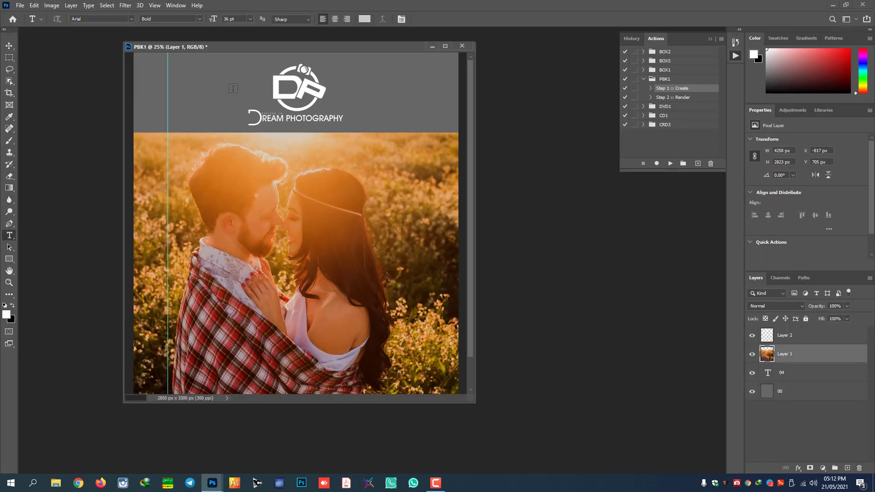
left_click(176, 100)
key("BackSpace")
type("dp")
key("BackSpace")
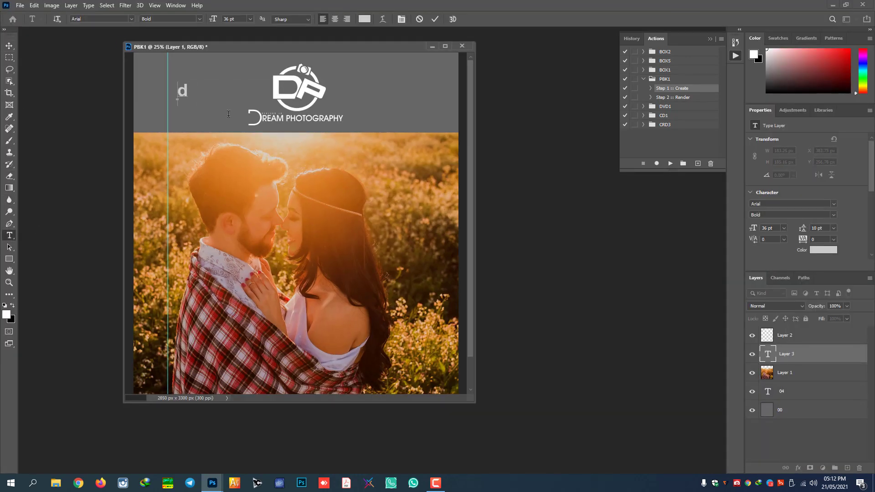
type("dp")
key("ctrl+Return")
- Rotate the "dp" text 90° clockwise, scale it to 143.29% and place it on the spine strip in the grey band
key("ctrl+t")
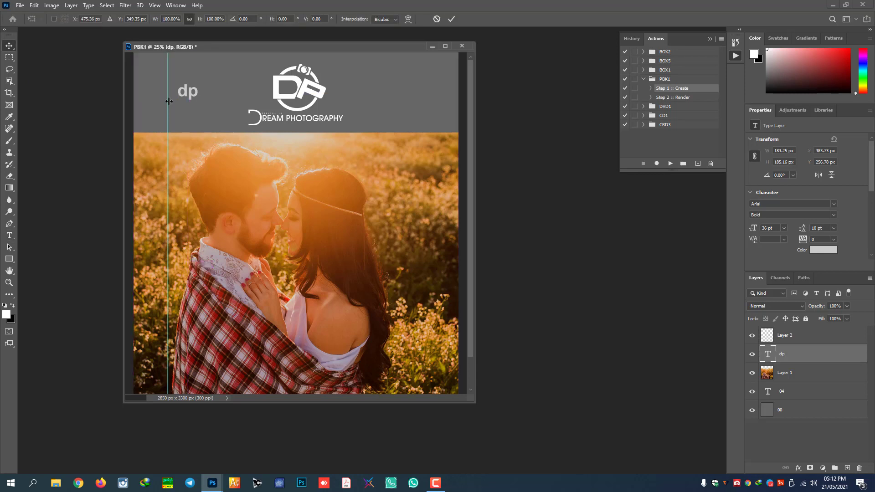
right_click(208, 100)
left_click(256, 234)
left_click_drag(192, 90, 151, 86)
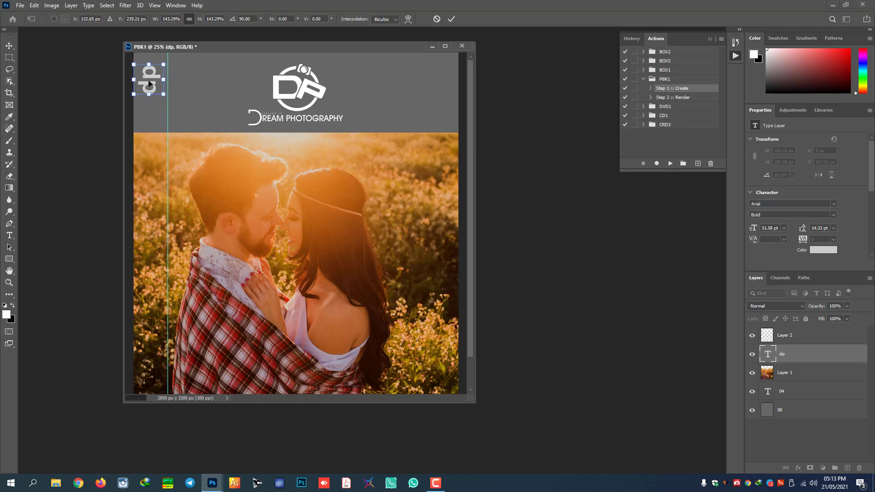
key("Return")
left_click(185, 84)
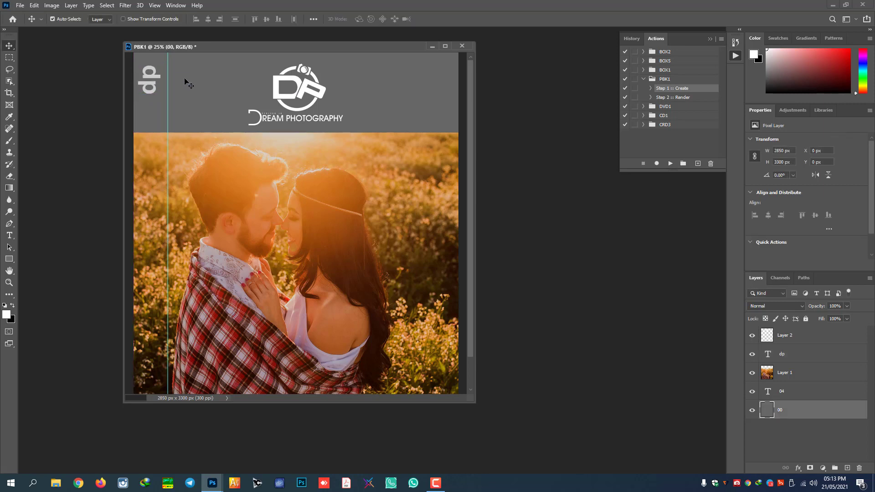
left_click(158, 80)
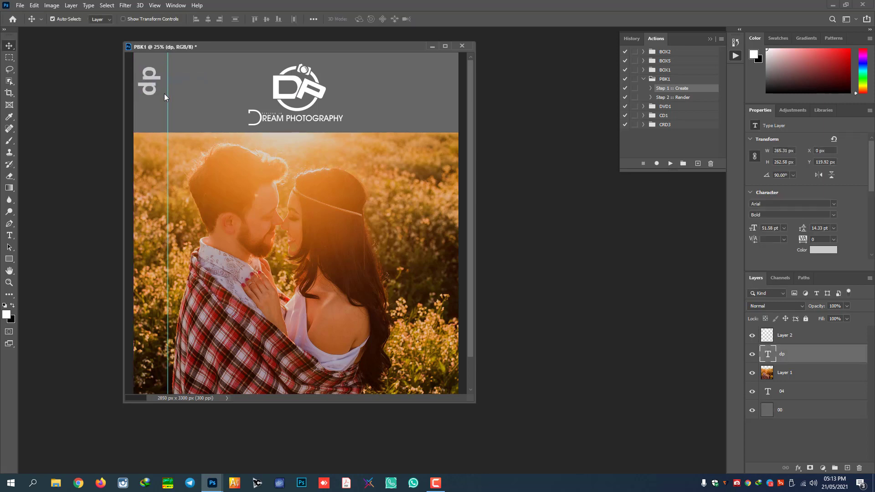
- Run PBK1's Step 2 :: Render action, maximize the resulting document and inspect the book mockup up close
left_click(673, 98)
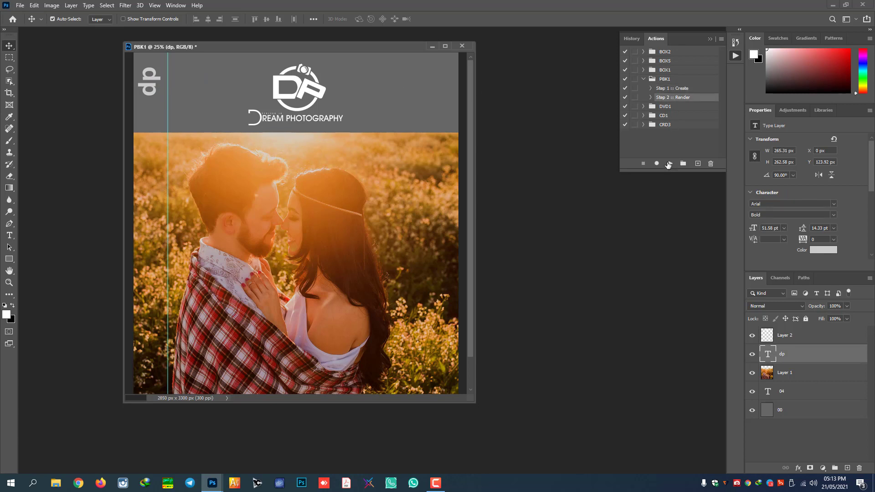
left_click(668, 163)
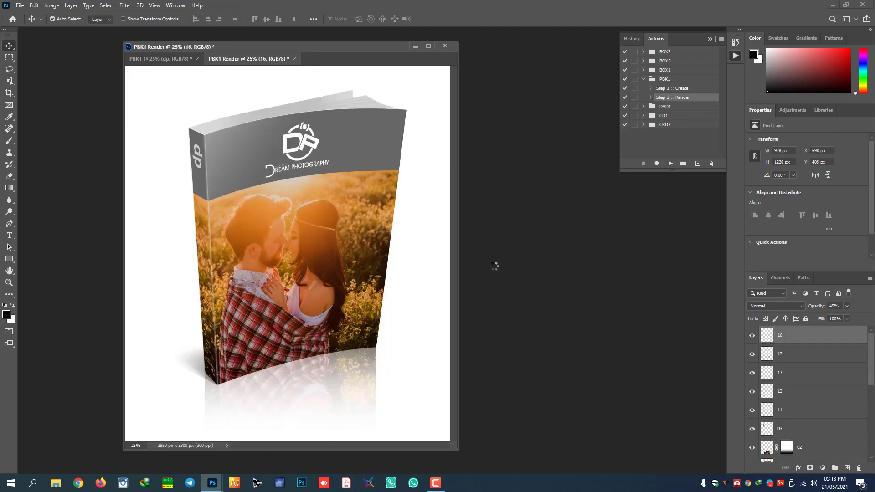
left_click(428, 46)
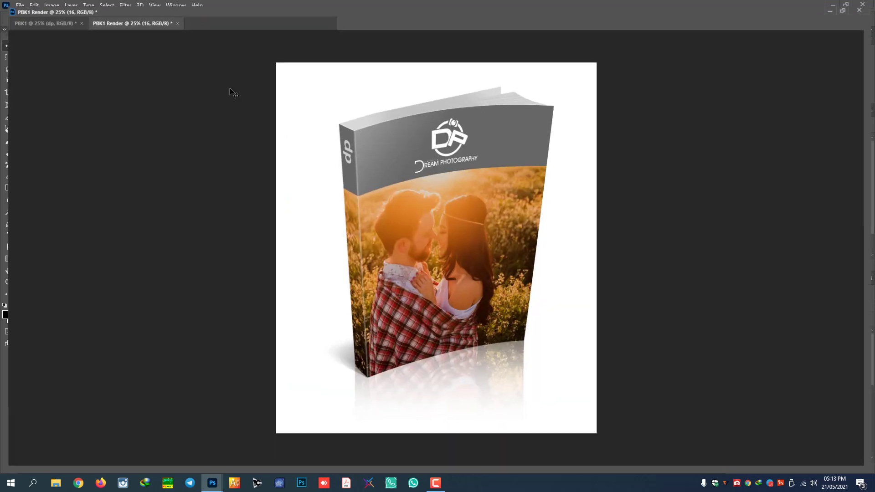
key("ctrl+plus")
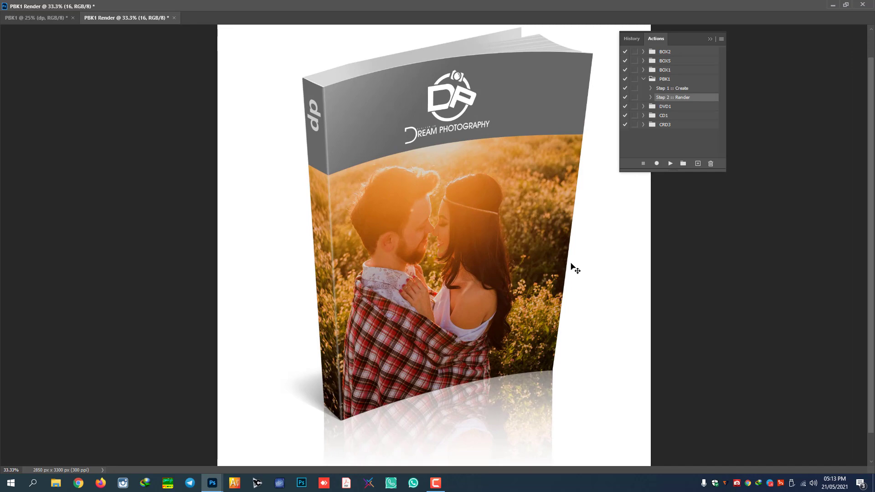
scroll(575, 269, "up", 2)
scroll(571, 263, "down", 3)
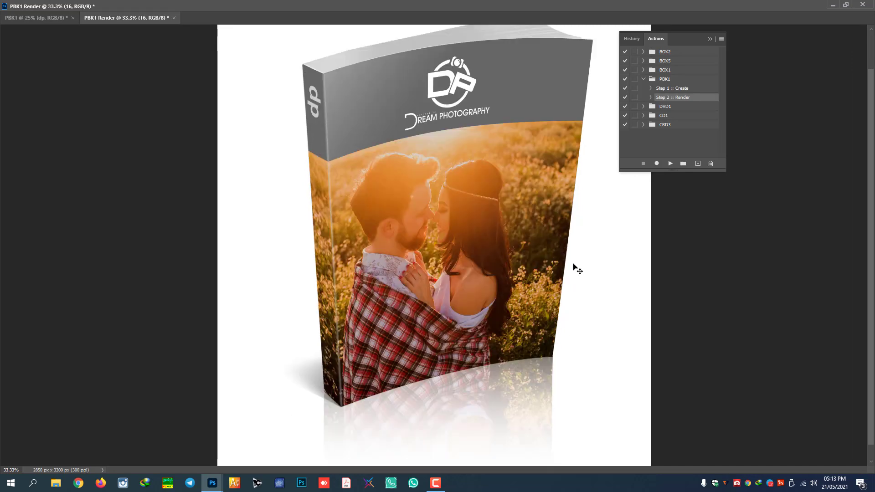
scroll(573, 263, "down", 1)
scroll(573, 264, "up", 4)
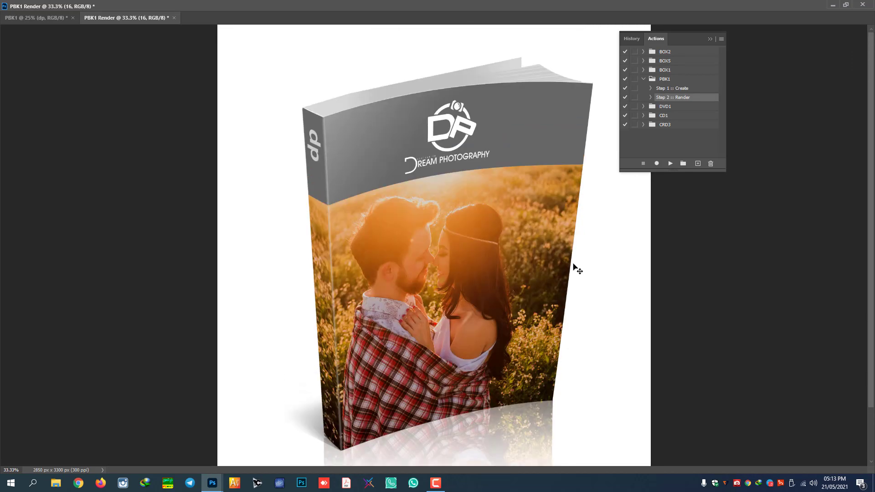
key("ctrl+minus")
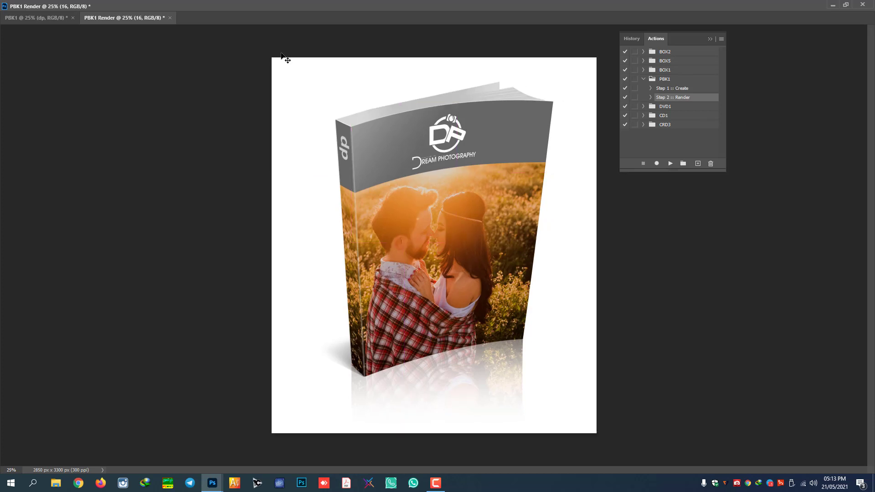
- Close the PBK1 Render and PBK1 documents without saving changes
left_click(170, 18)
left_click(435, 180)
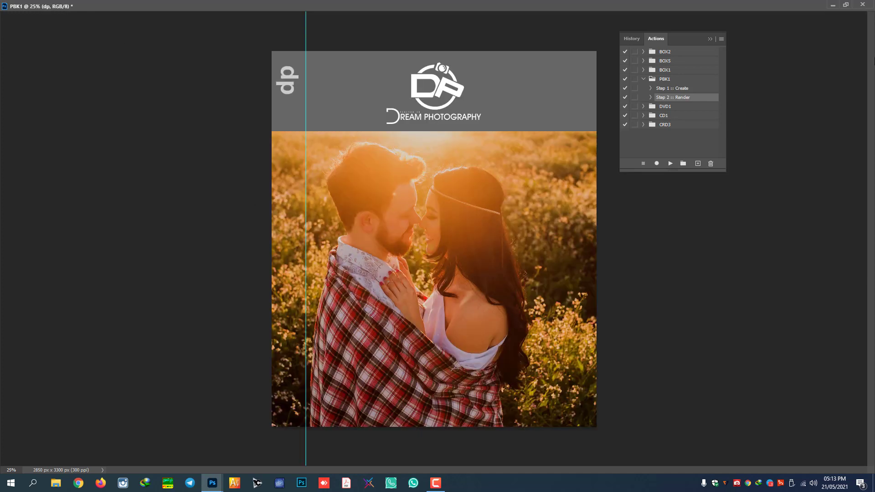
left_click(863, 7)
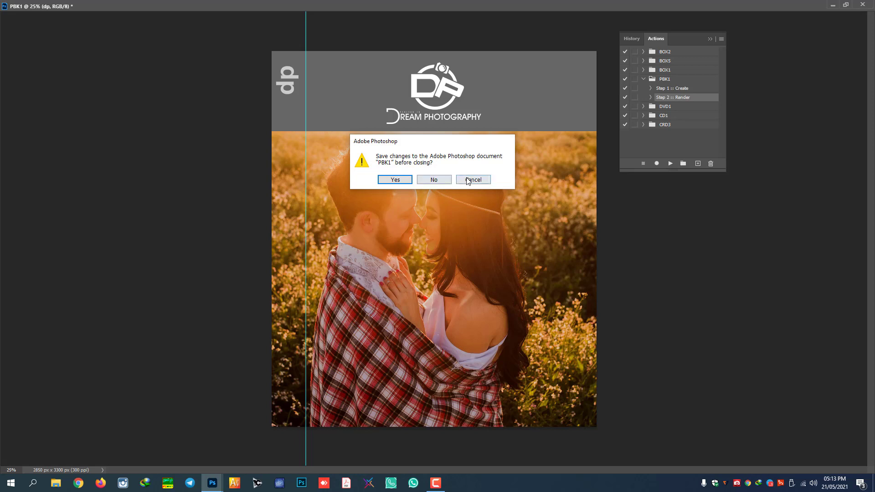
left_click(471, 178)
left_click(861, 4)
left_click(433, 181)
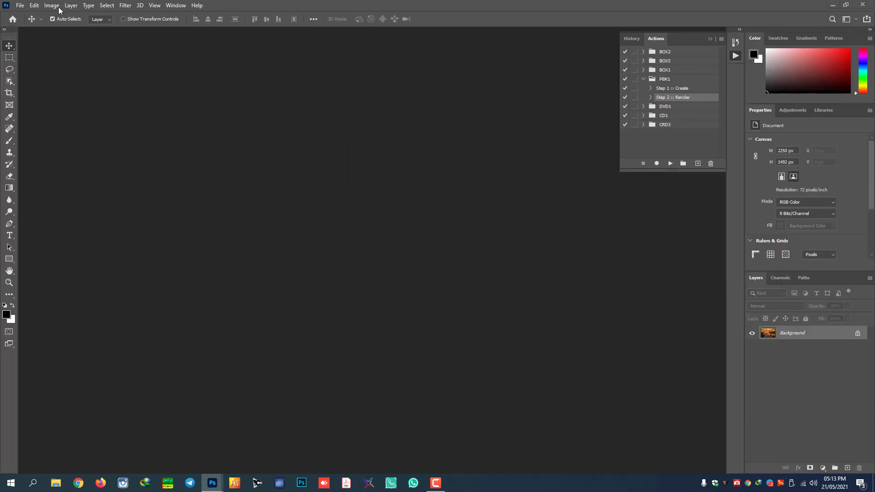
- Run DVD1's Step 1 :: Create action and float the new DVD1 template beside the open photos
left_click(643, 79)
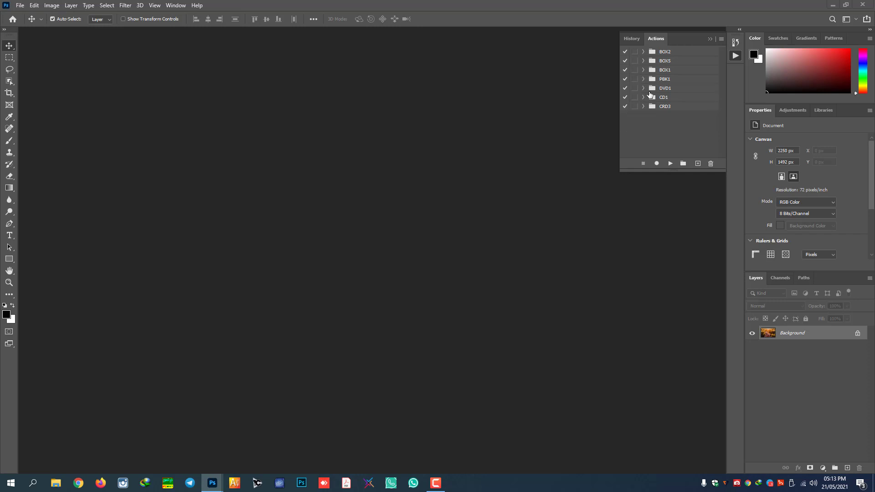
left_click(644, 88)
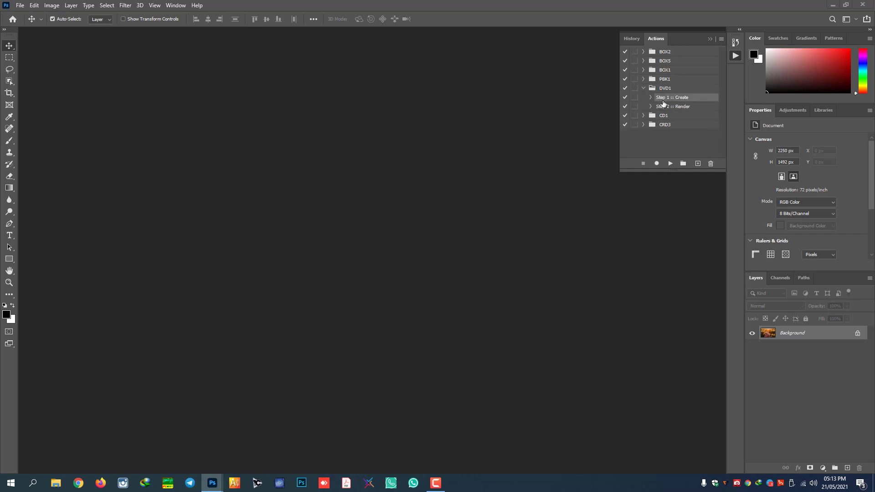
left_click(670, 163)
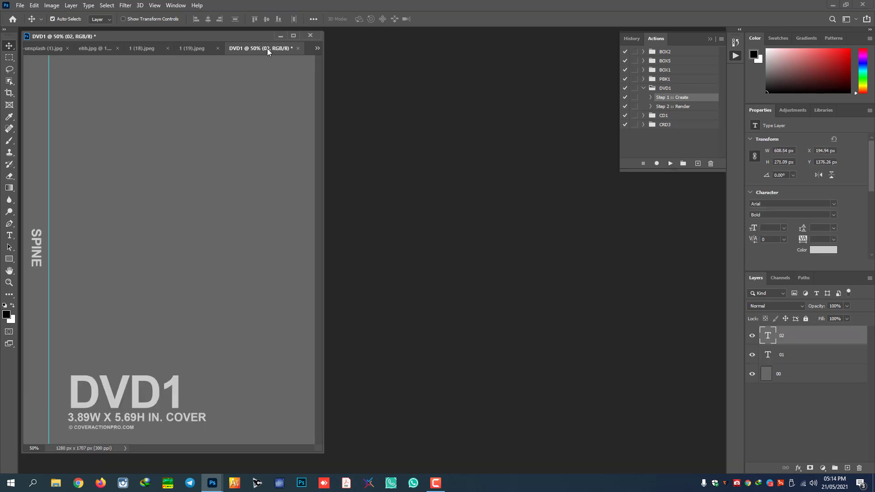
left_click_drag(267, 49, 440, 53)
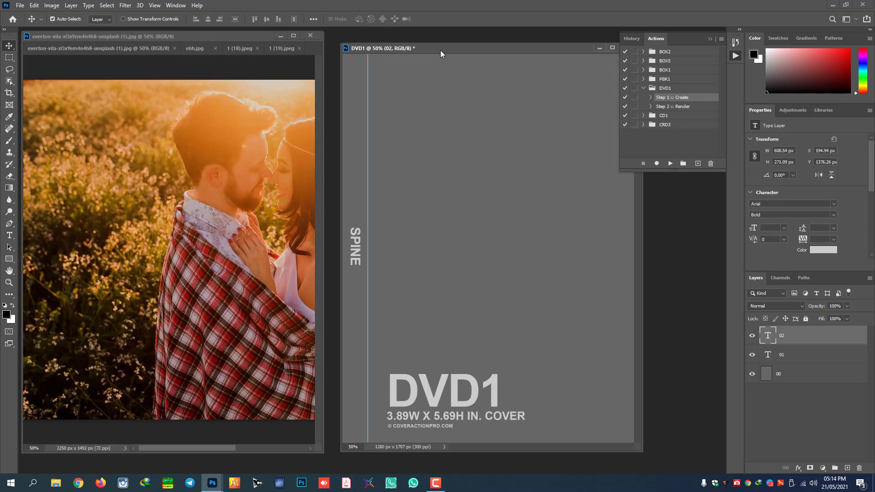
- Close the sunset couple photo and copy the photo from 1 (18).jpeg into the DVD1 cover
left_click(145, 49)
left_click(174, 48)
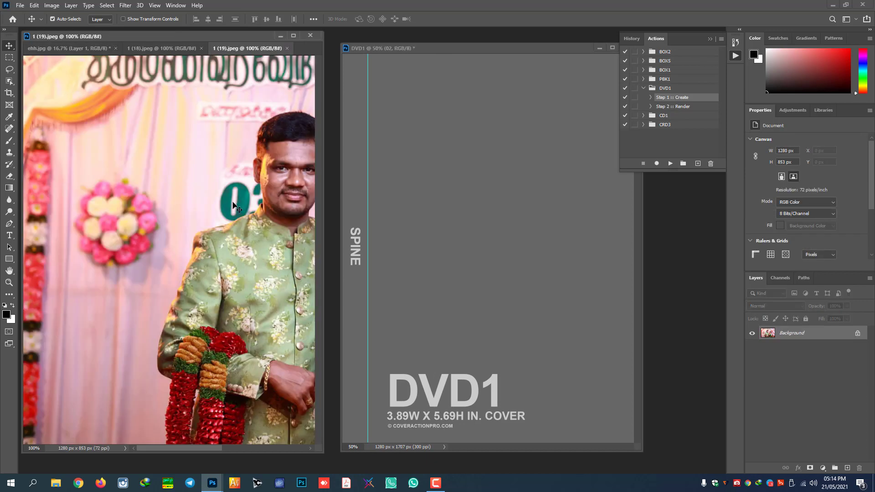
left_click(153, 48)
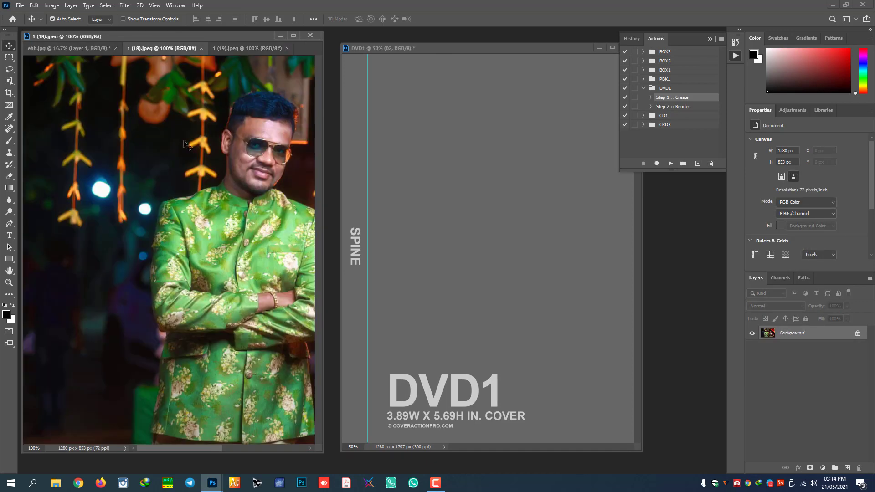
left_click_drag(264, 179, 452, 200)
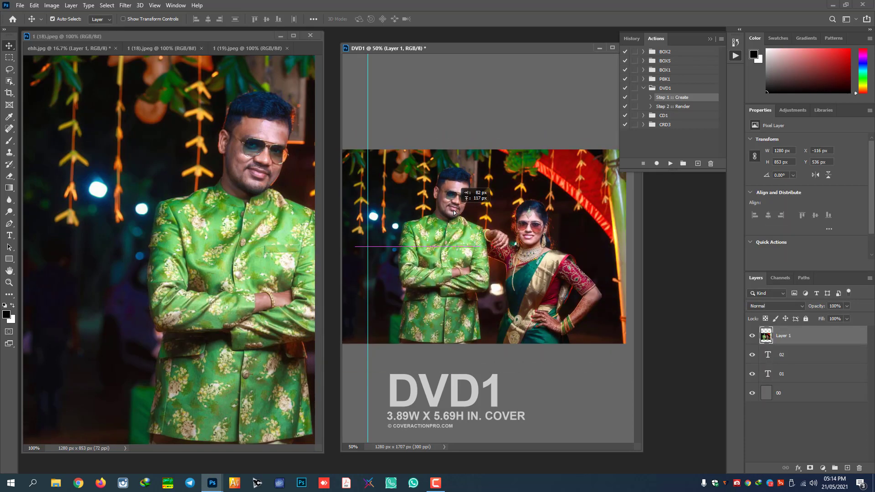
- Scale the copied couple photo to 136.55% and position it across the middle of the DVD1 cover
key("ctrl+t")
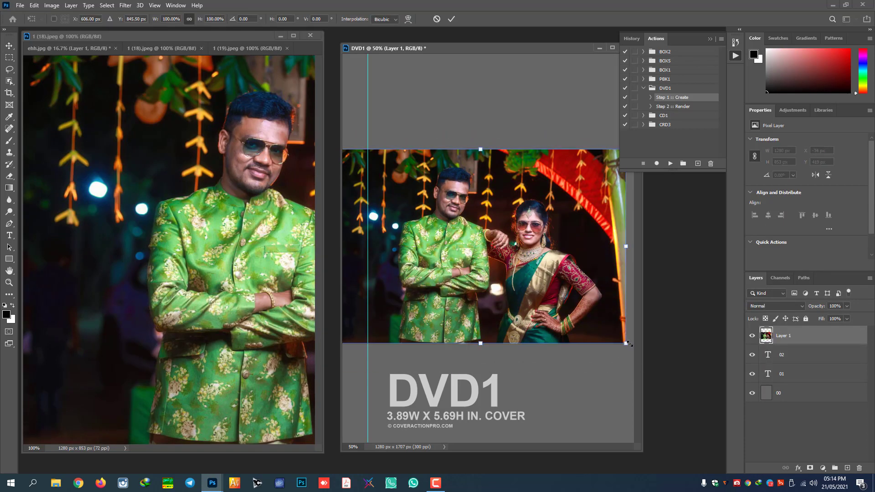
left_click_drag(627, 344, 702, 428)
left_click_drag(597, 369, 553, 329)
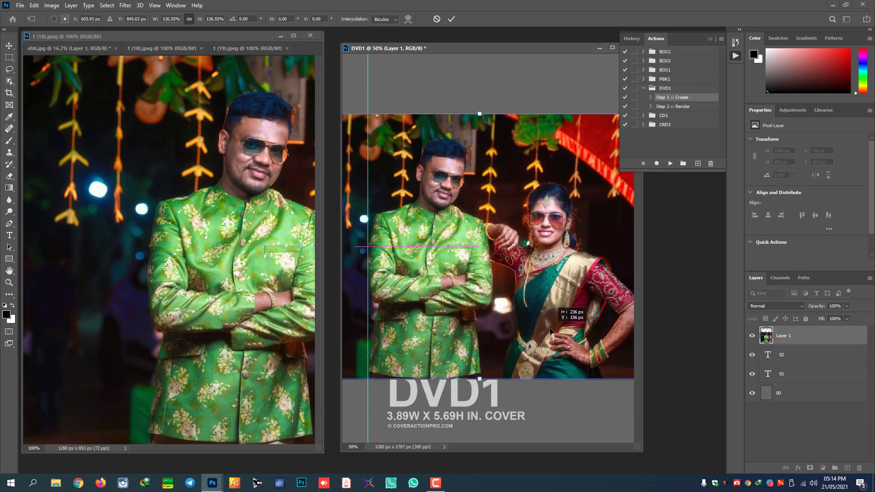
key("Return")
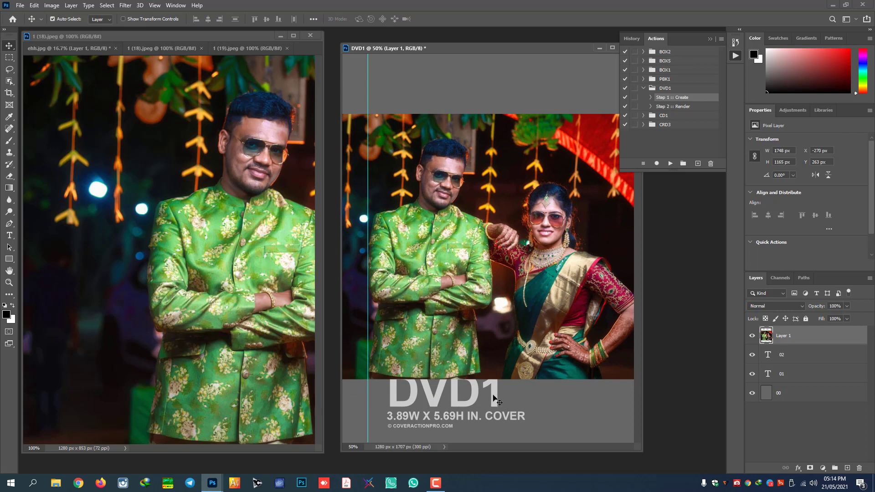
- Move the DVD1 title text block about 154 px right and 44 px down in the grey band below the photo
right_click(498, 400)
left_click(510, 401)
left_click_drag(489, 401, 526, 410)
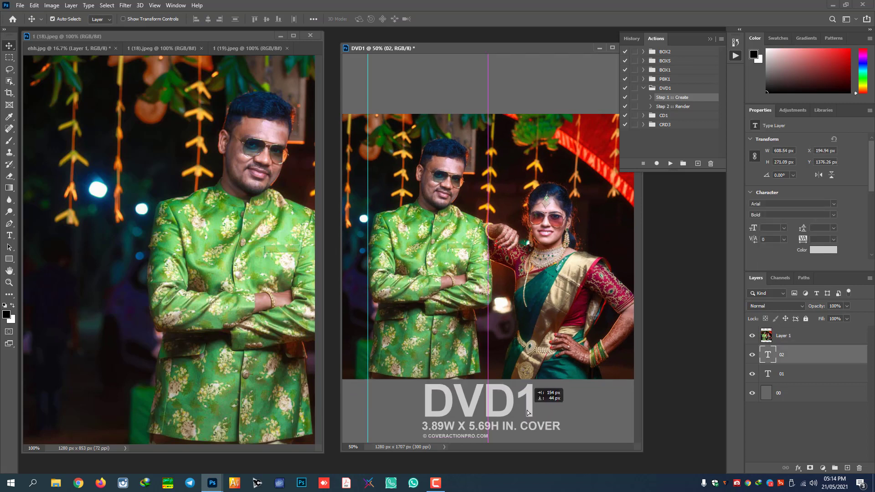
- Add the text "PRADHAP STUDIO" in Arial Bold 14 pt, coloured white, on the grey band above the photo
left_click(462, 91)
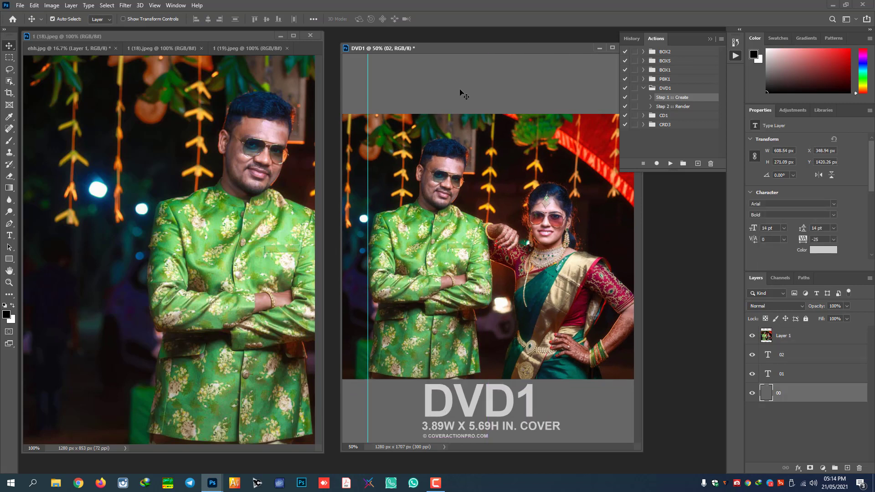
left_click(10, 236)
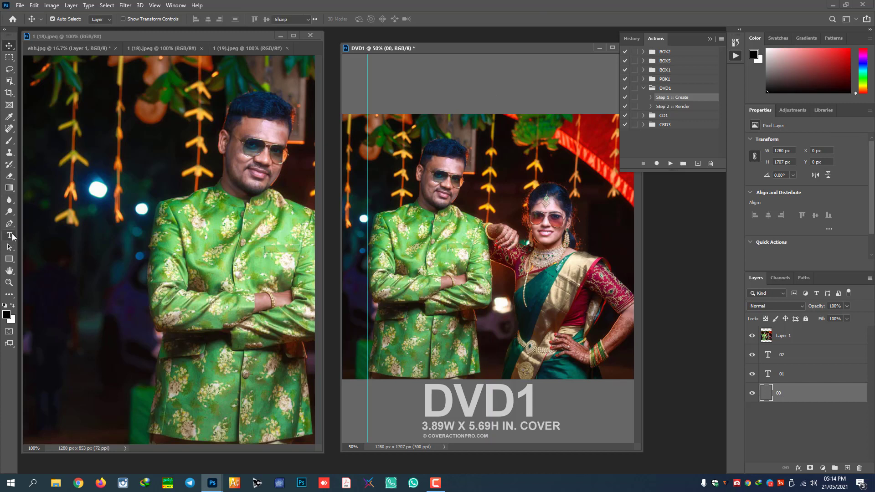
left_click(465, 81)
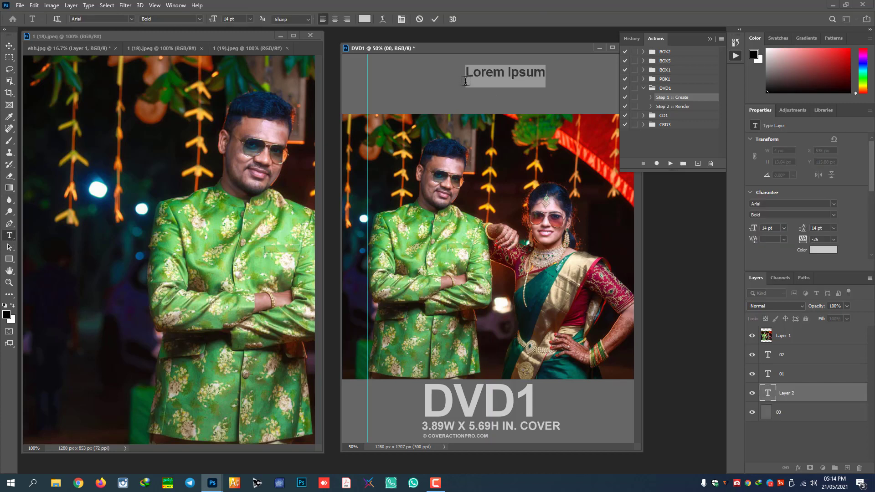
type("PRAD")
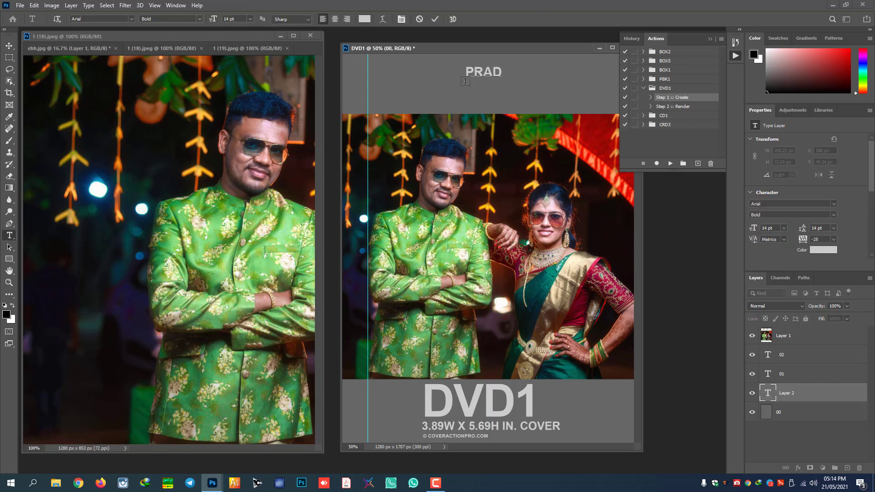
type("HAP STUDIO")
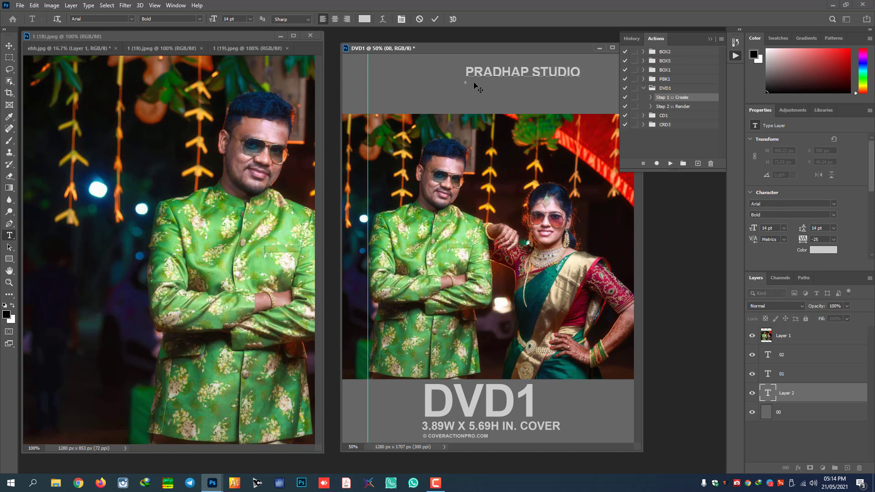
key("ctrl+a")
left_click(367, 18)
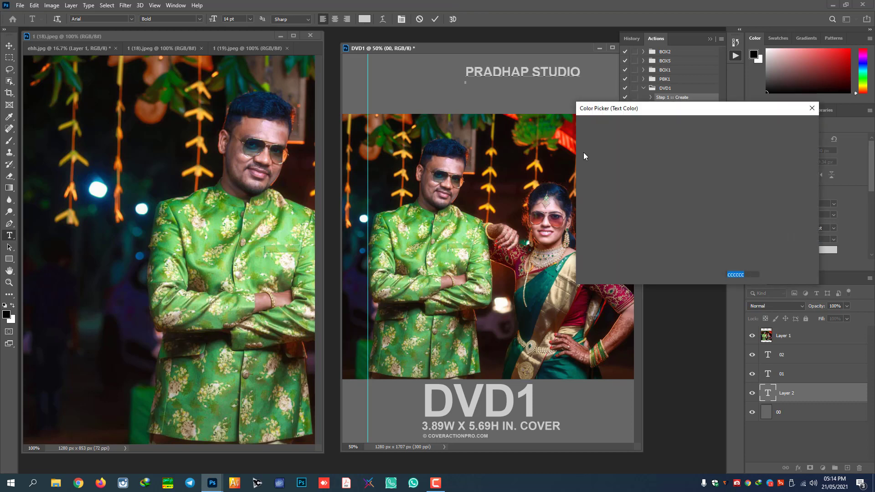
left_click(581, 130)
left_click(777, 126)
left_click(9, 45)
- Enlarge the "PRADHAP STUDIO" text to 166.67% and centre it in the grey band above the photo
key("ctrl+t")
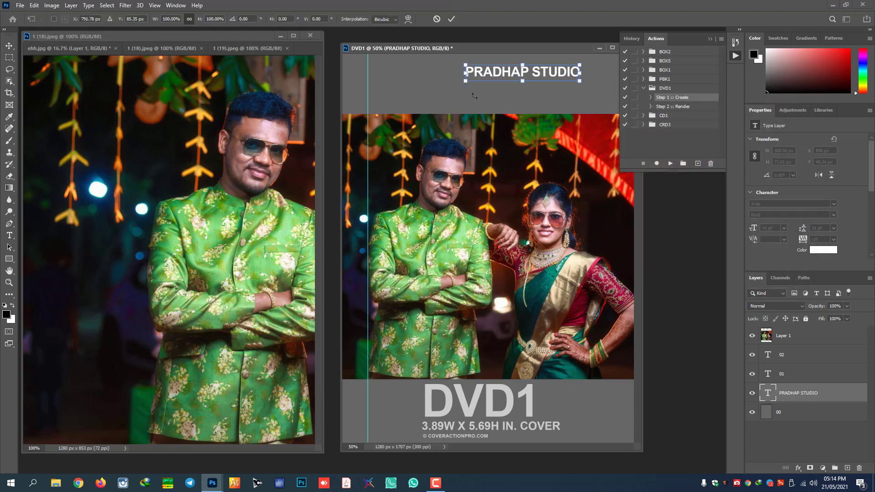
left_click_drag(465, 81, 389, 91)
left_click_drag(538, 76, 551, 84)
key("Return")
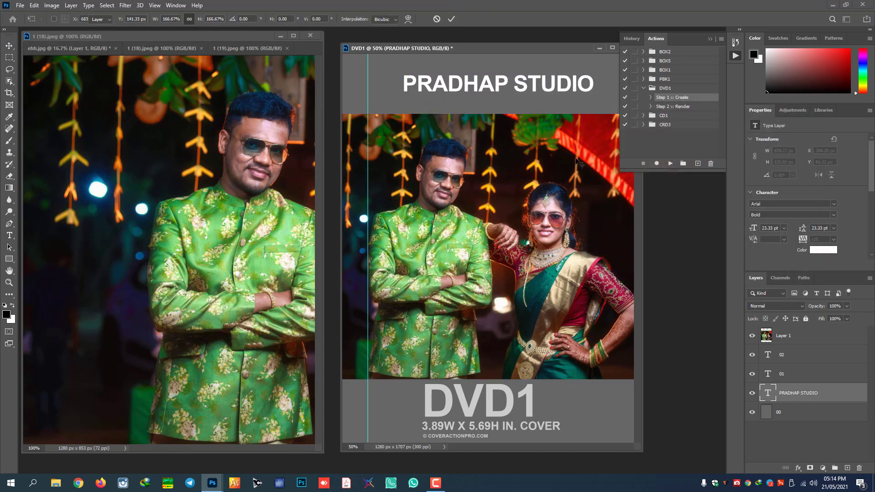
- Replace the large "DVD1" title below the couple photo with "VPM"
left_click_drag(471, 48, 413, 37)
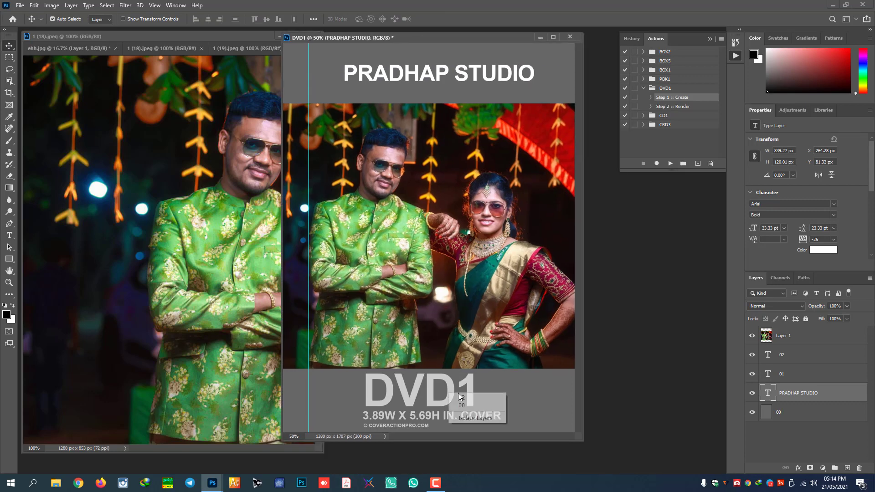
left_click(458, 393)
key("t")
left_click(428, 407)
key("BackSpace")
key("BackSpace")
key("BackSpace")
key("BackSpace")
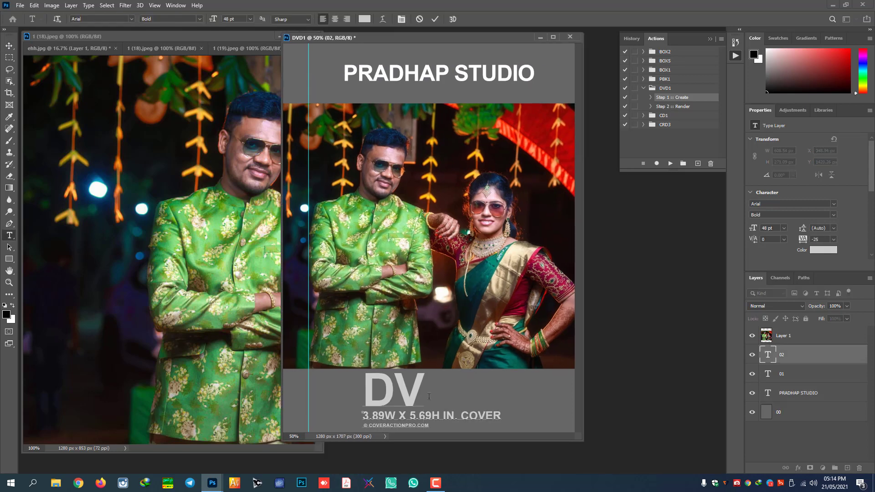
type("VPM")
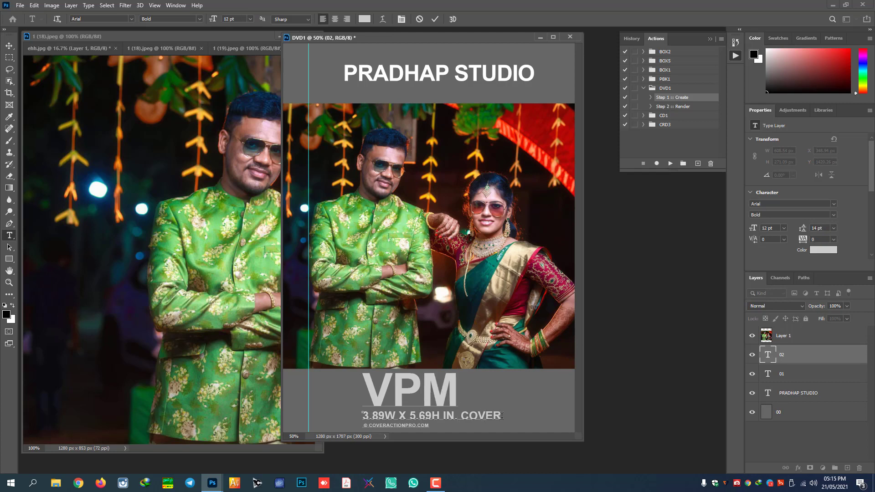
left_click_drag(501, 416, 362, 416)
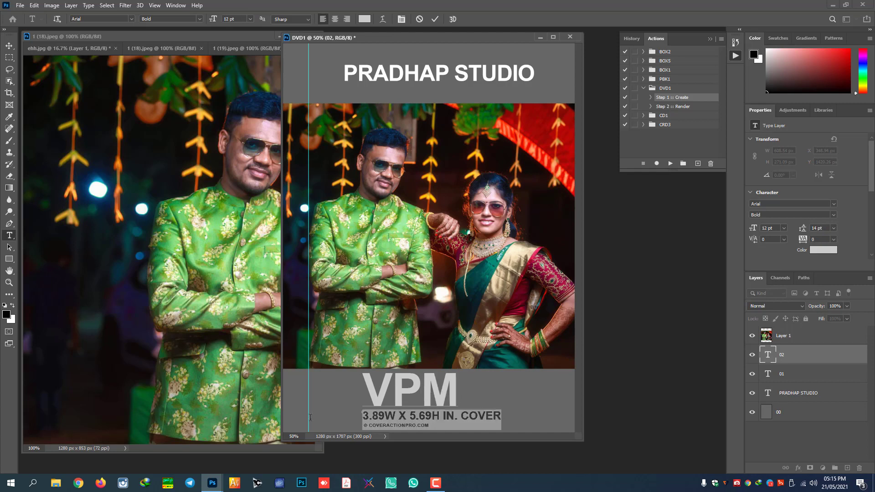
key("BackSpace")
key("Delete")
key("Delete")
key("Delete")
key("Delete")
key("Delete")
key("Delete")
key("Delete")
key("Delete")
key("Delete")
key("Delete")
key("Delete")
key("Delete")
key("Delete")
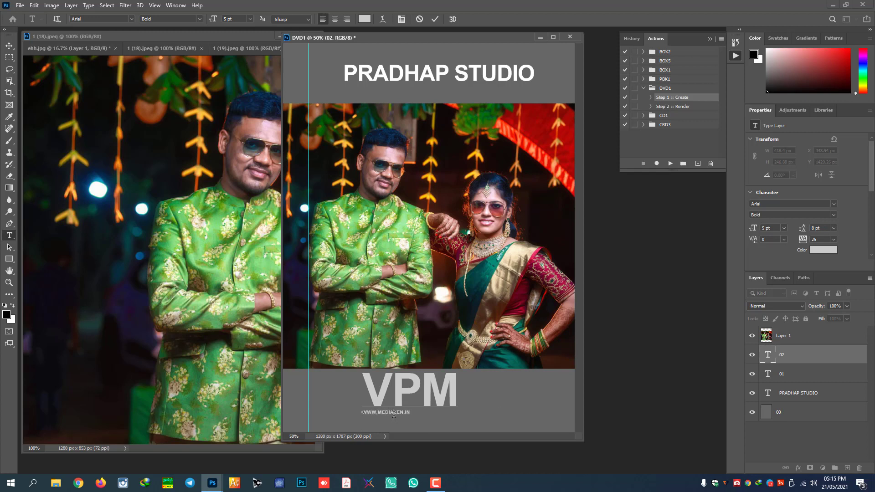
key("ctrl+Return")
key("v")
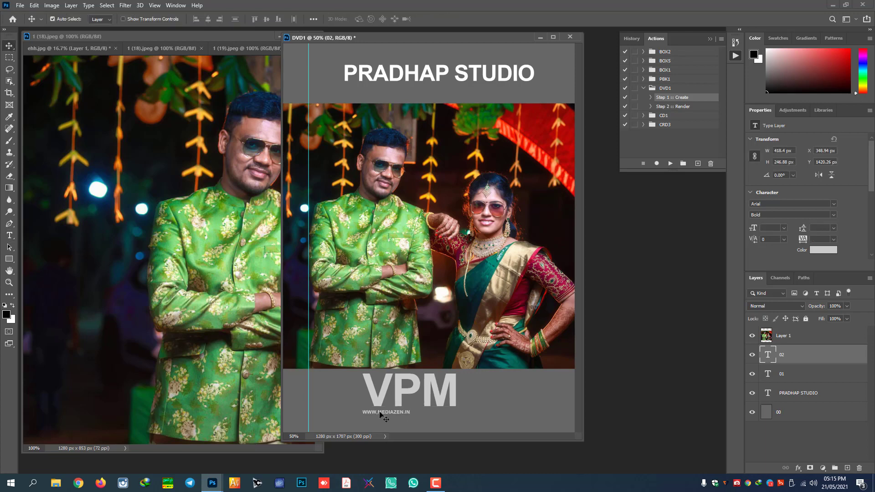
- Move the "VPM" text block about 47 px right and render the cover with the DVD1 action "Step 2 :: Render"
left_click_drag(394, 418, 405, 418)
left_click(673, 106)
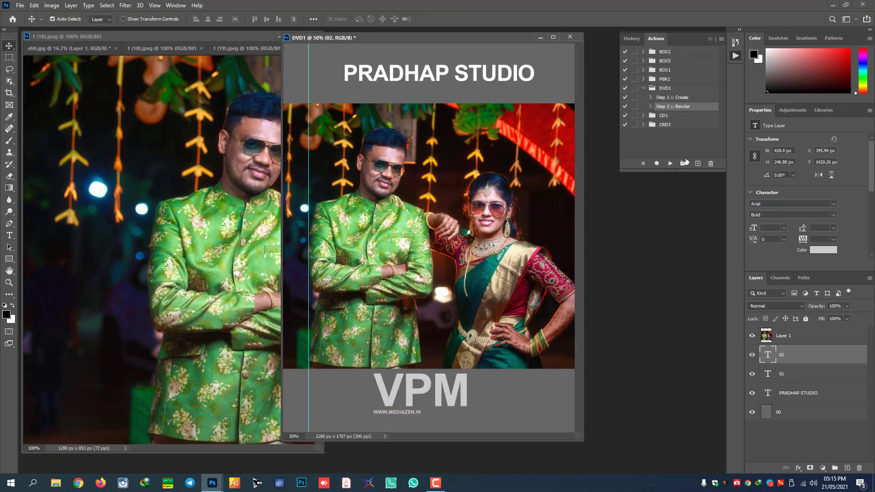
left_click(673, 163)
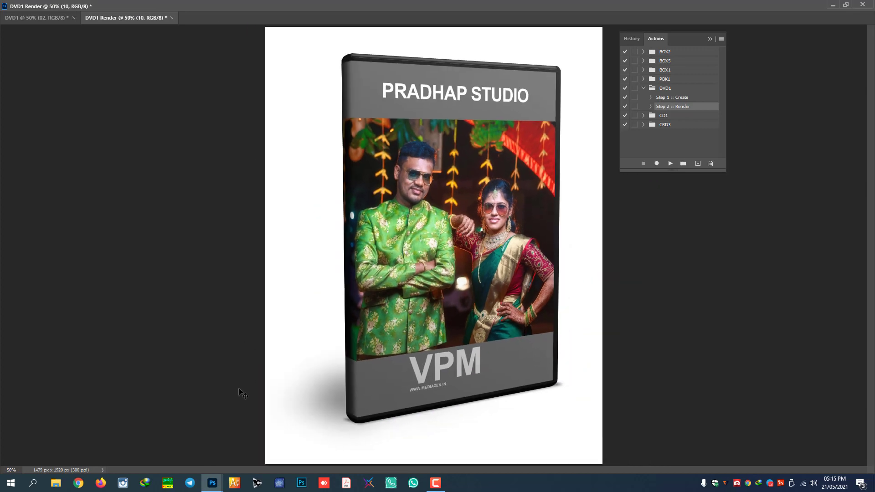
- Switch to File Explorer and open the "Cover Actions V 3.0" folder inside "Studio Package" on drive D
key("super+e")
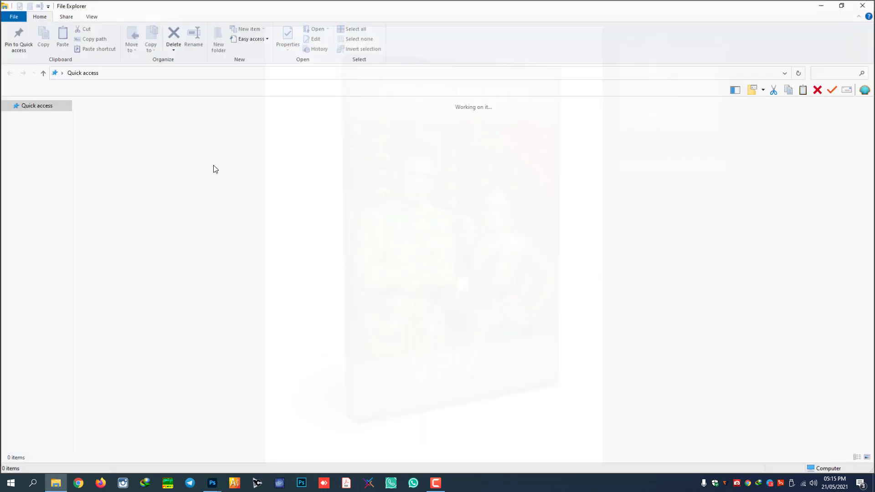
left_click(28, 182)
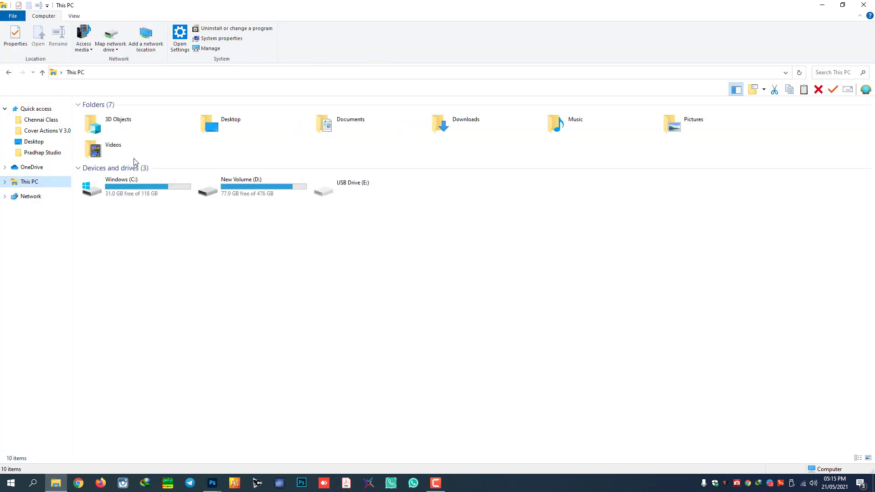
double_click(220, 189)
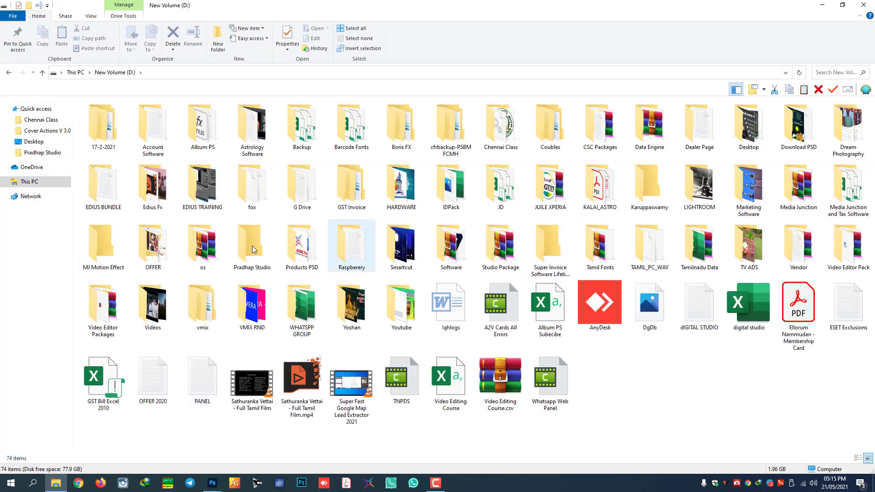
left_click(521, 256)
double_click(520, 255)
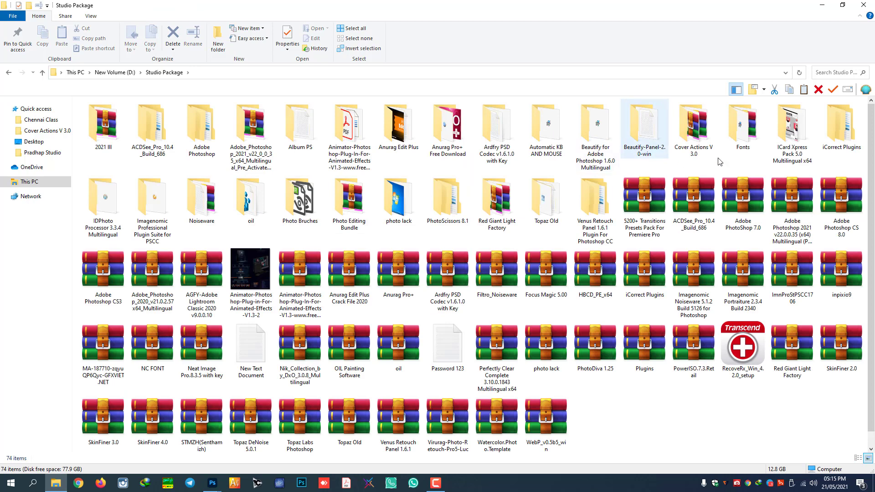
double_click(708, 139)
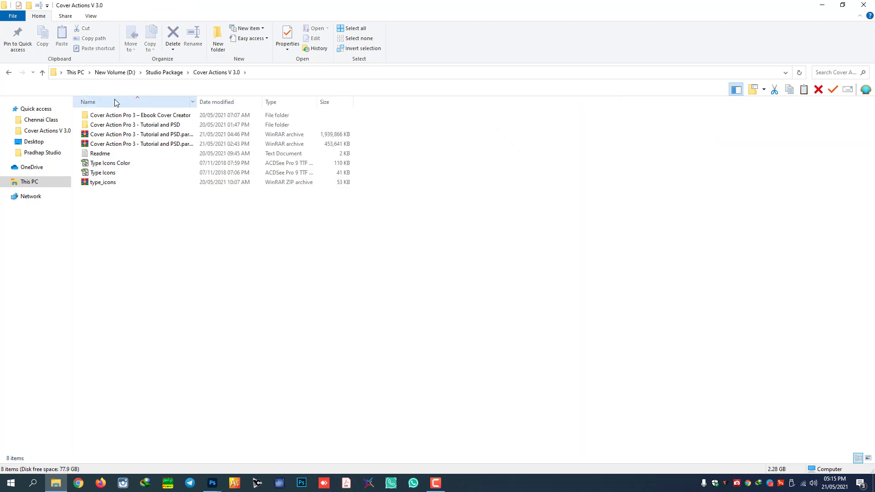
- Open the Training folder in "Cover Action Pro 3 - Tutorial and PSD" and look over its tutorial videos
double_click(132, 126)
double_click(101, 222)
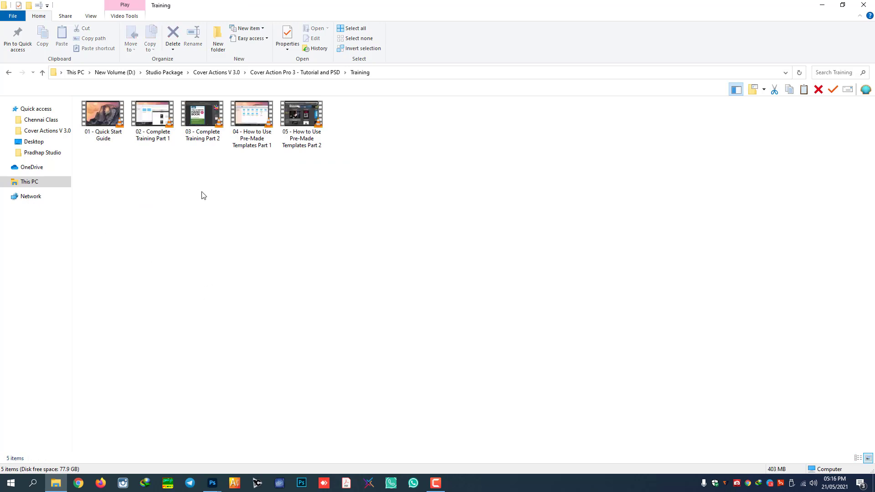
left_click_drag(413, 146, 73, 94)
- Return to "Cover Action Pro 3 - Tutorial and PSD" and open the "5.25 x 8 in" folder within "CAP3-Hardcover-Books"
left_click(226, 73)
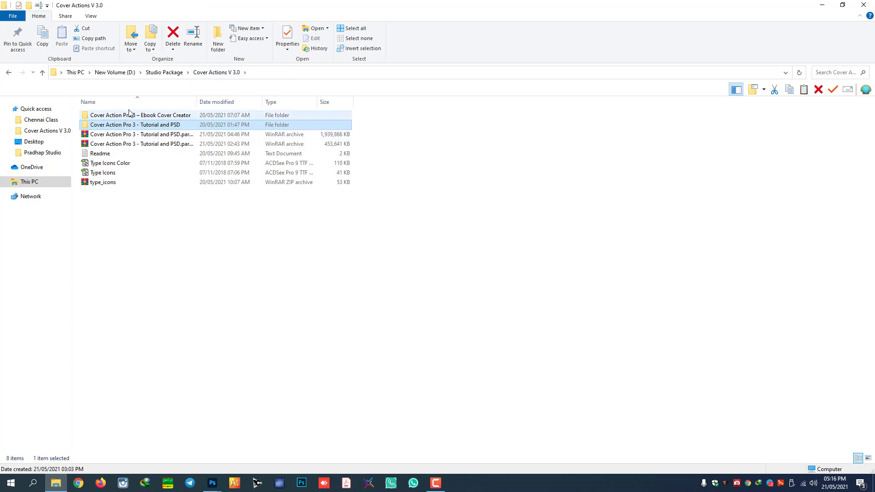
left_click(130, 133)
double_click(131, 128)
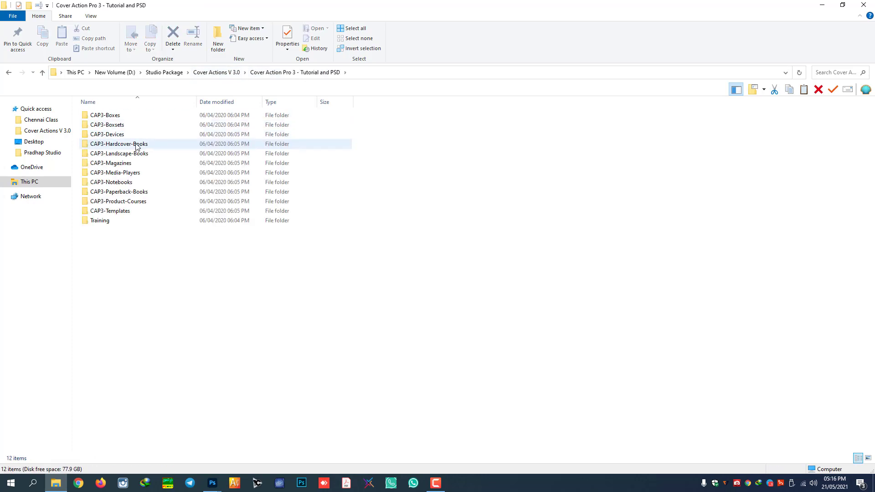
left_click(133, 149)
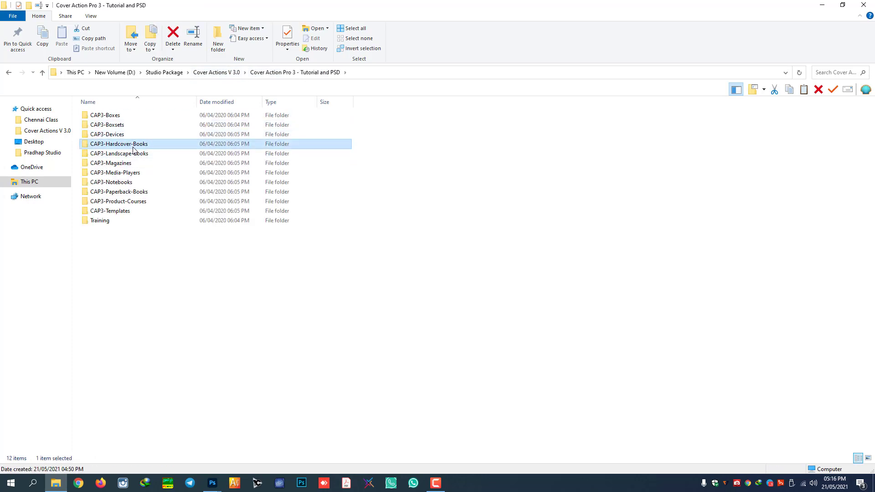
double_click(114, 144)
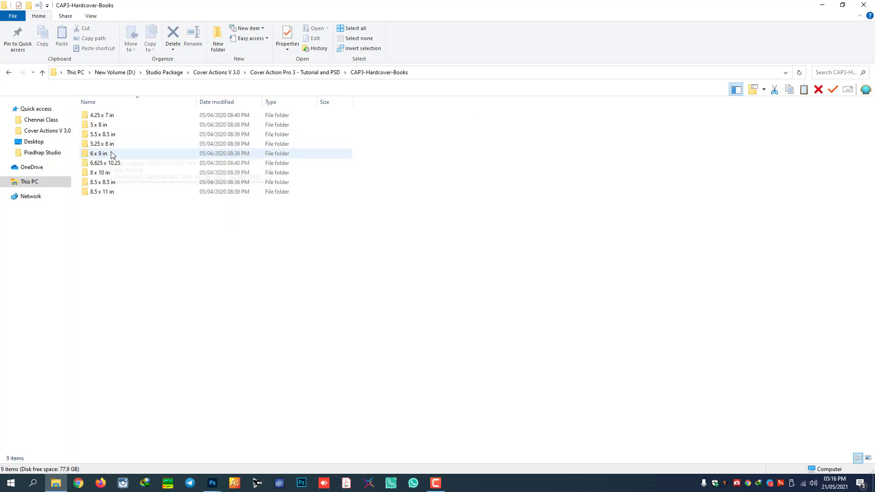
double_click(103, 144)
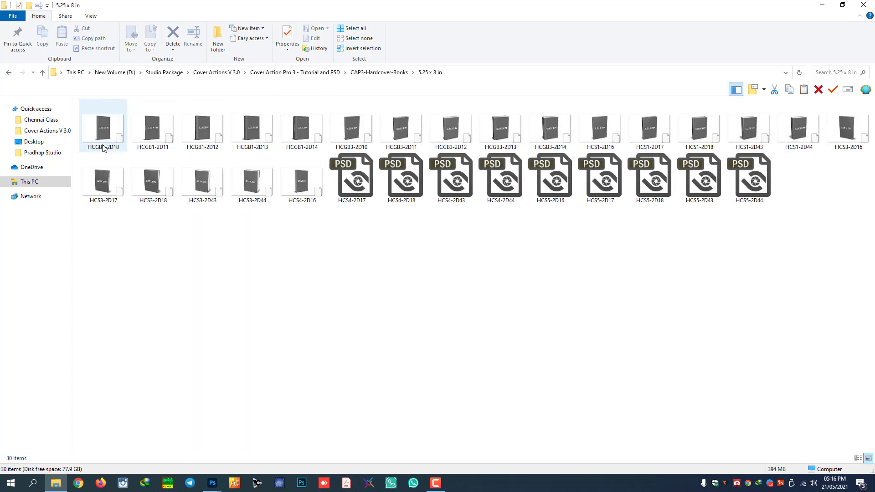
- View the 5.25 x 8 in hardcover book PSD mockups one after another in the image viewer, starting from the first file
double_click(108, 144)
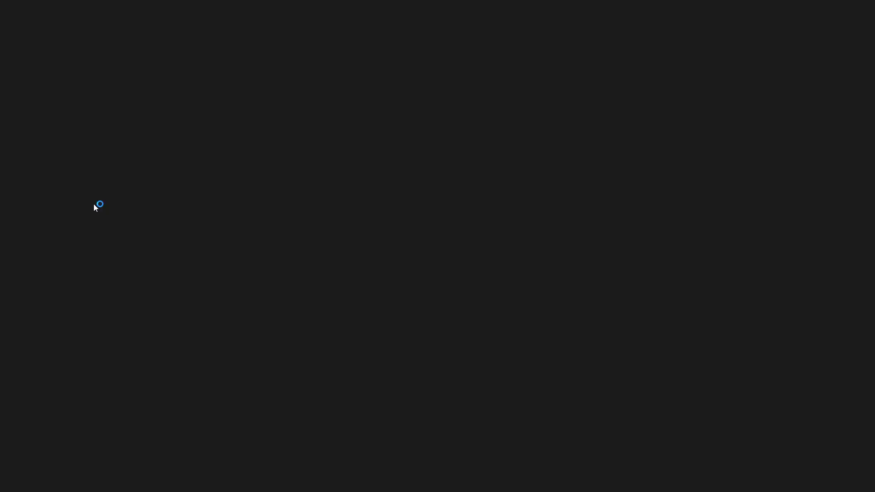
key("Right")
key("Right")
key("Right")
key("Right")
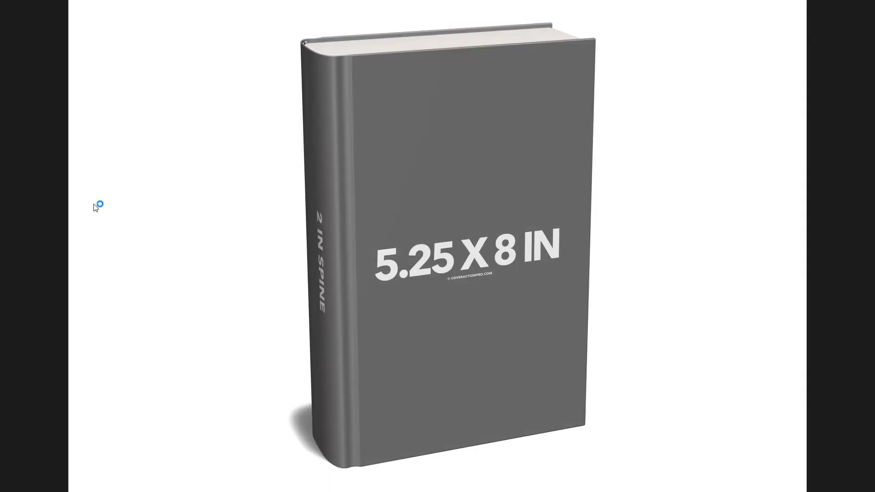
key("Right")
key("Right")
key("Right")
key("Right")
key("Right")
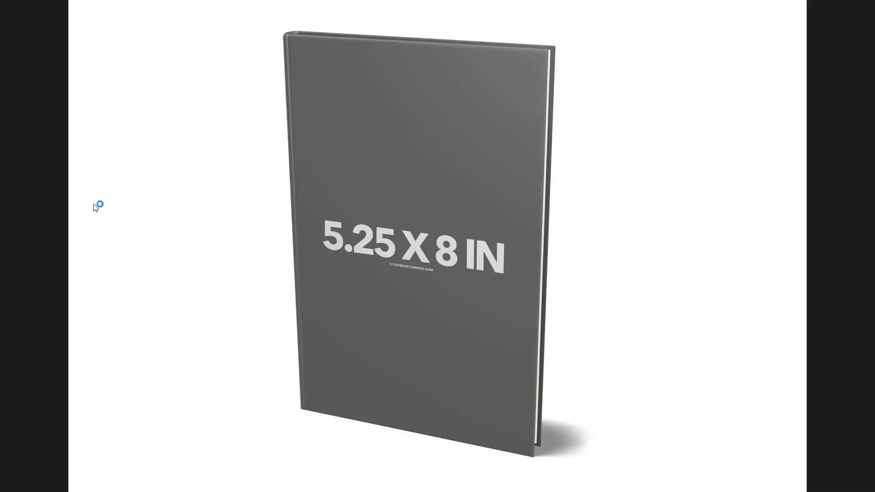
key("Right")
key("Right")
key("Right")
key("Right")
key("Right")
key("Right")
key("Right")
key("Right")
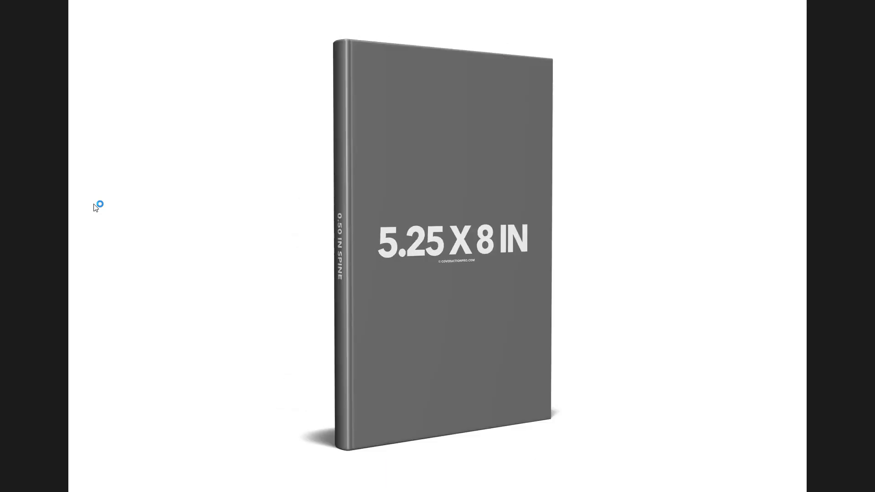